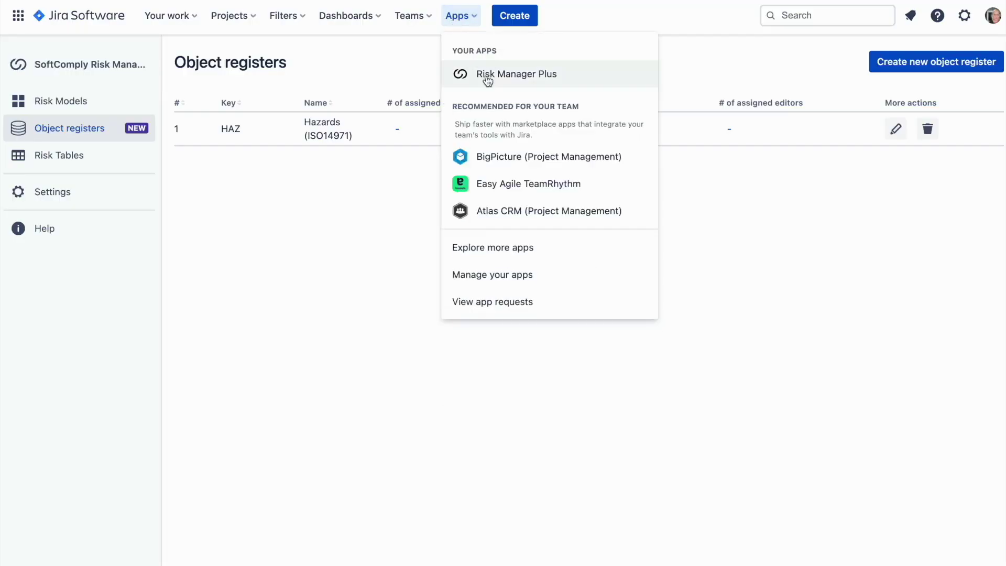
- Open the Risk Manager Plus app and go to its Object registers page
left_click(488, 80)
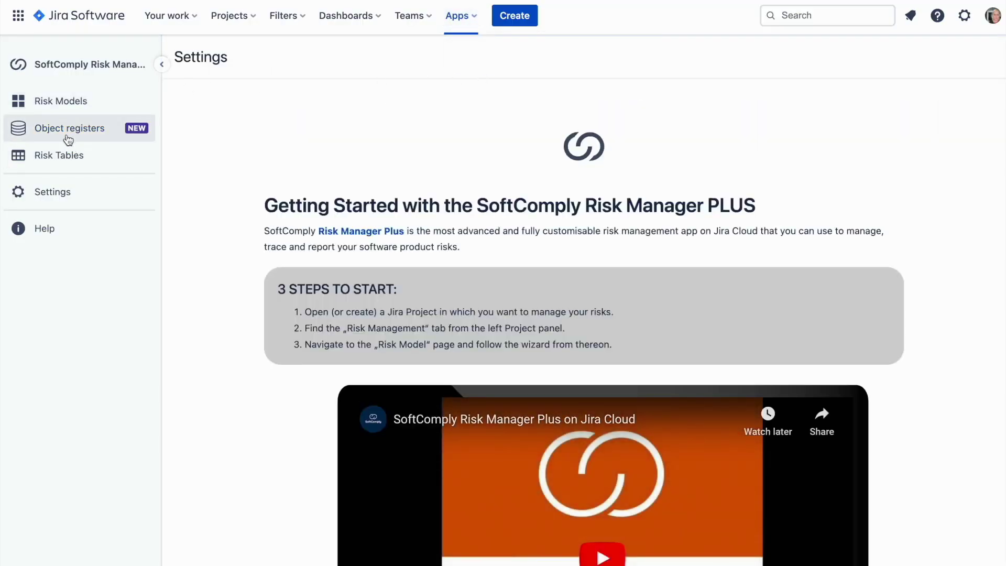
left_click(68, 137)
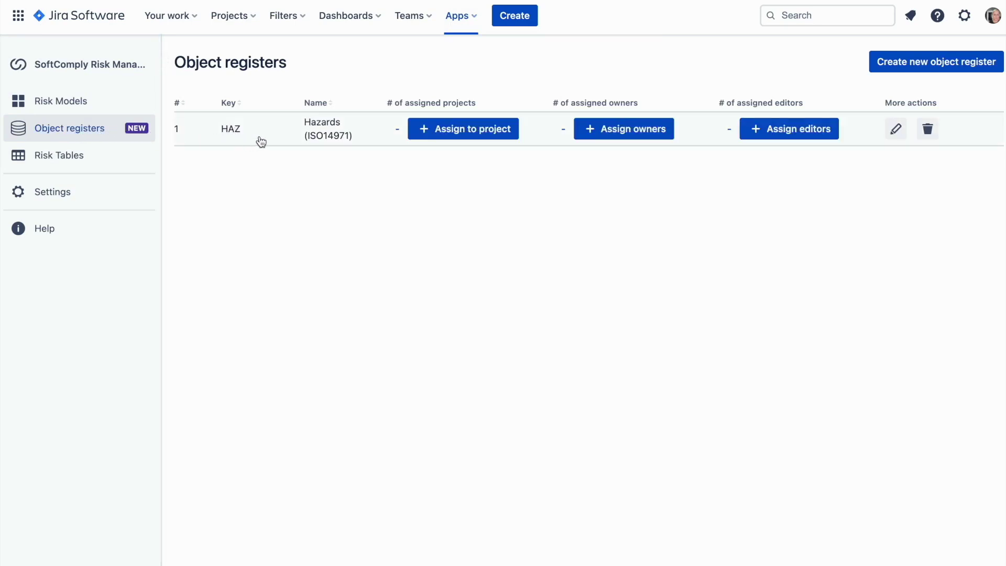
- Browse the Hazards (ISO14971) register's data, then view its structure in edit mode
left_click(333, 139)
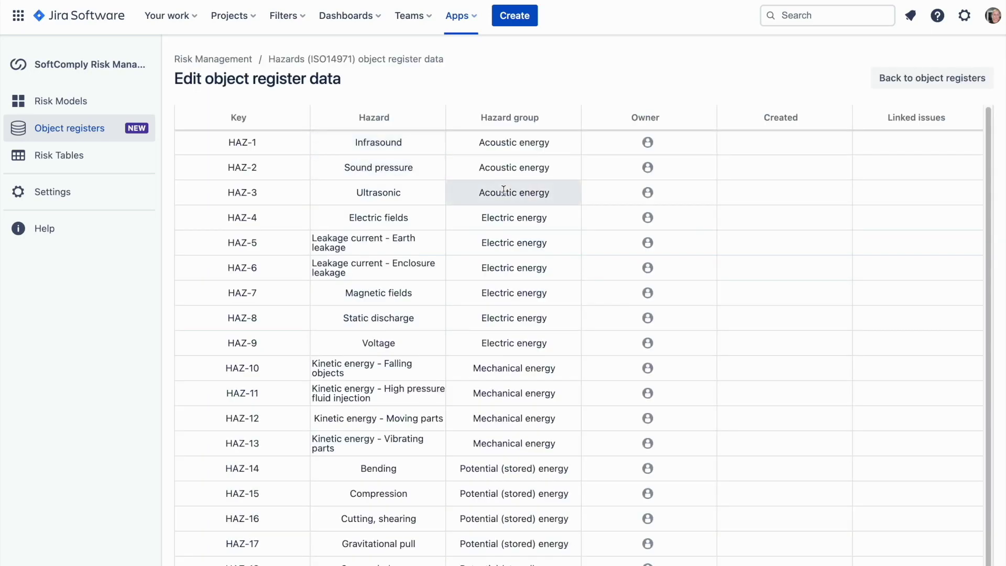
scroll(577, 178, "down", 10)
left_click(918, 83)
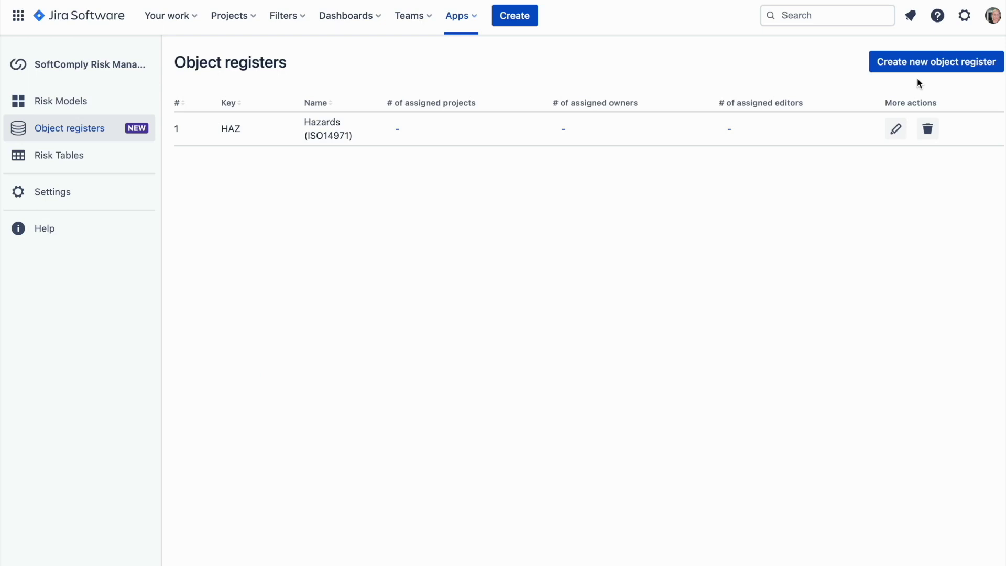
left_click(895, 129)
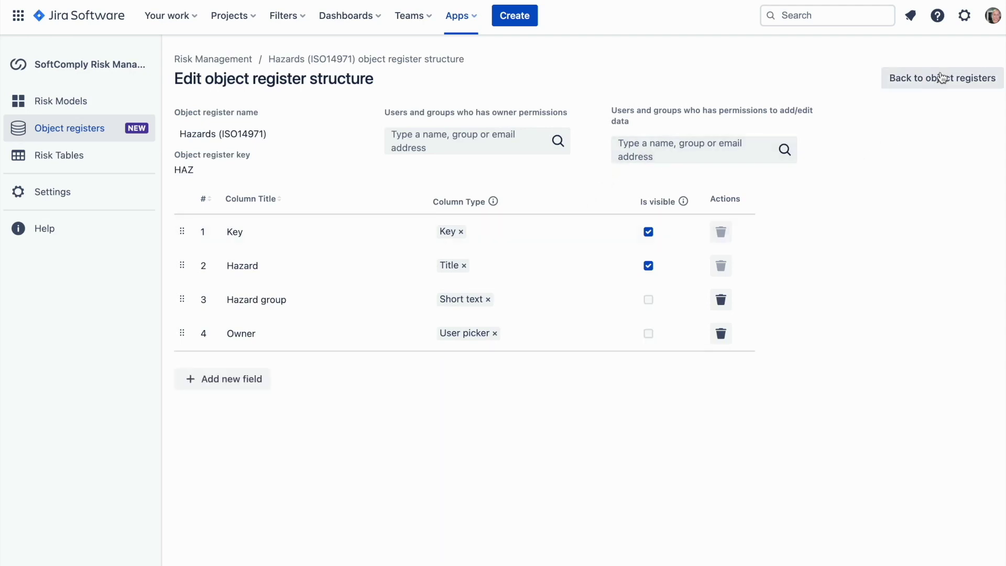
left_click(940, 77)
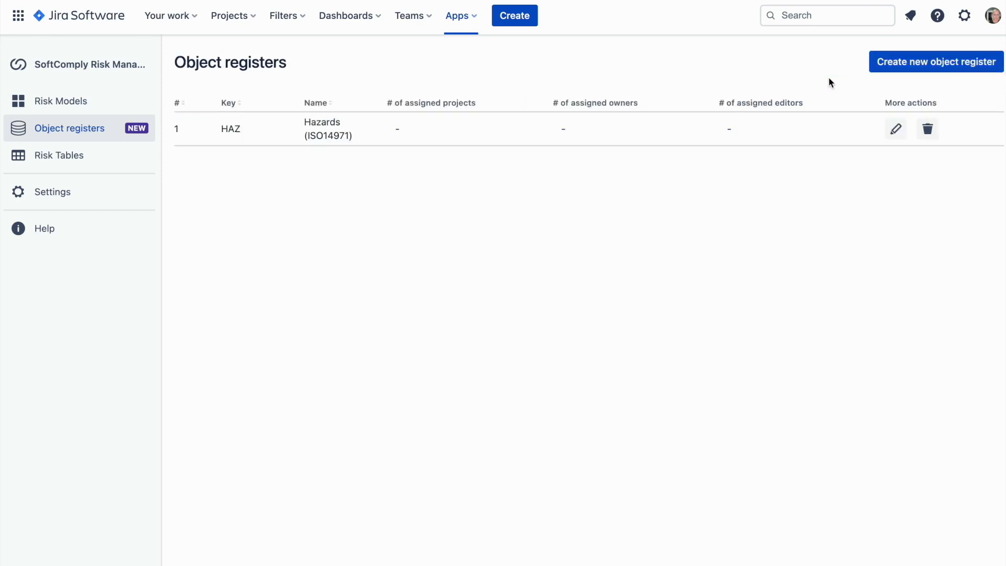
- Create an object register named Assets with atlassian-addons-admin as owner and editor
left_click(937, 70)
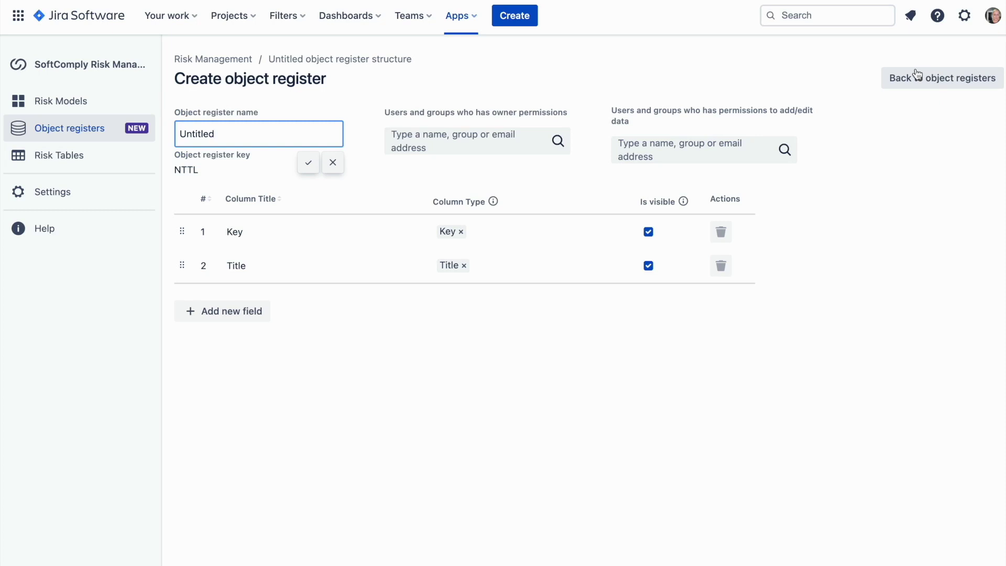
left_click_drag(268, 131, 174, 126)
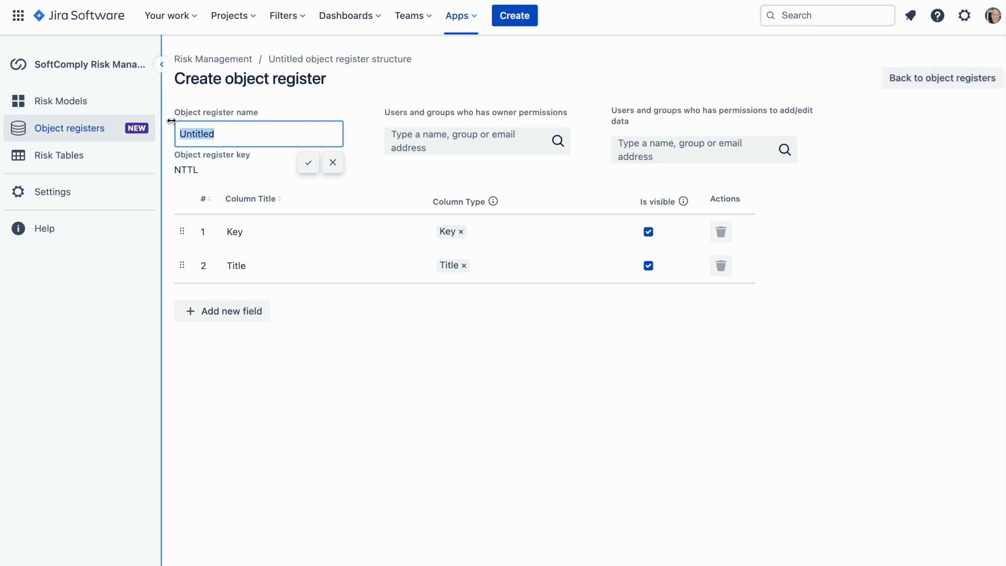
type("Assets")
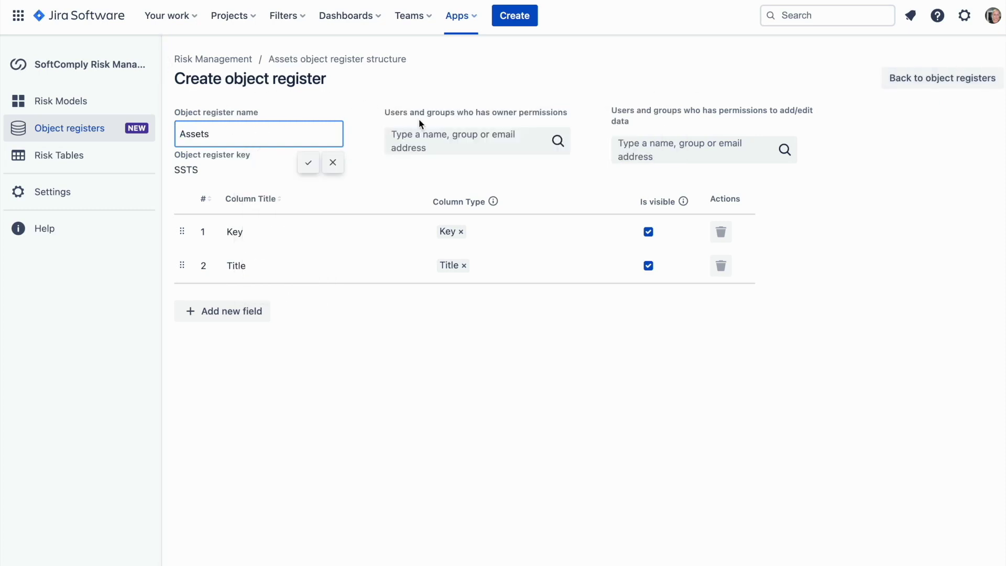
left_click(433, 134)
left_click(447, 201)
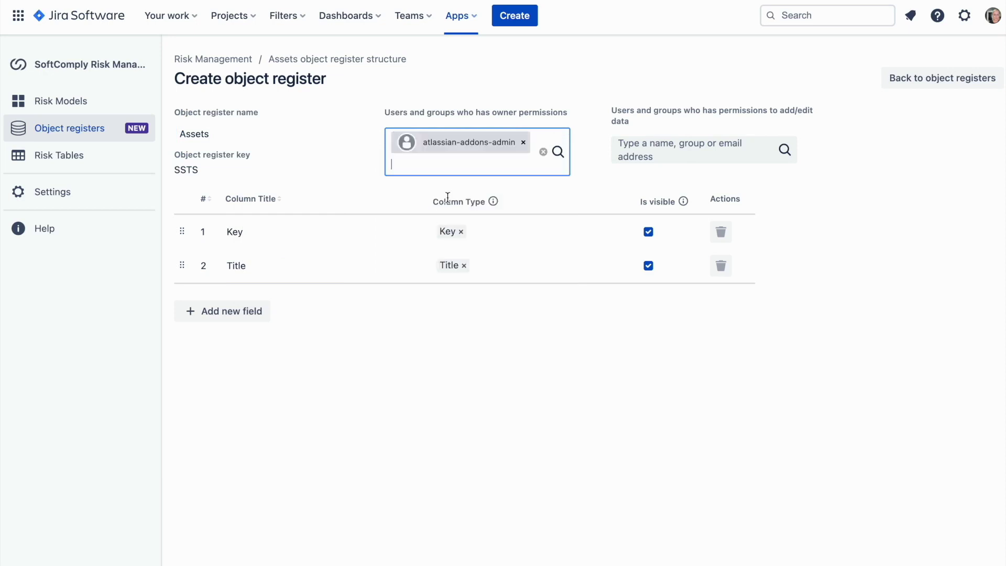
left_click(703, 160)
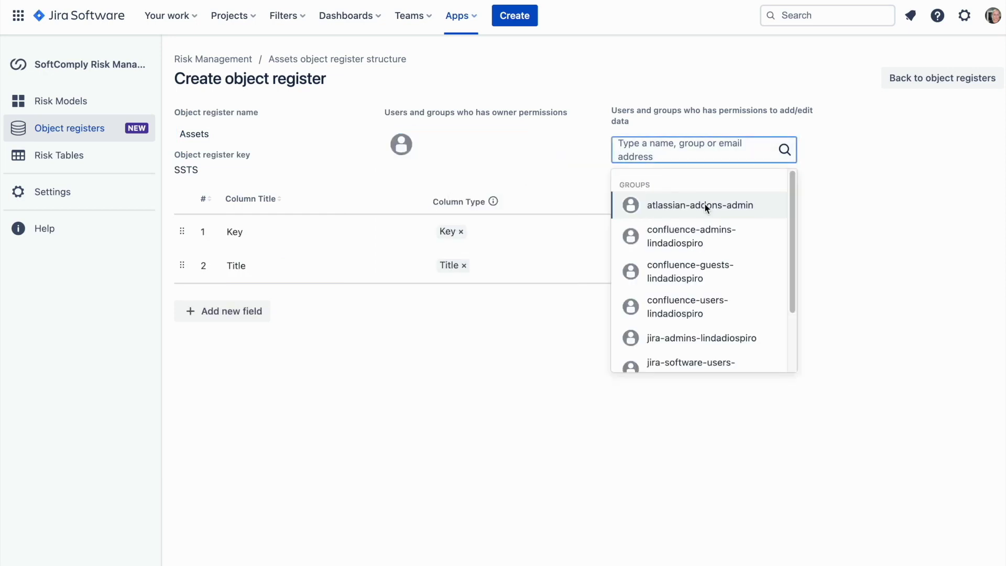
left_click(704, 203)
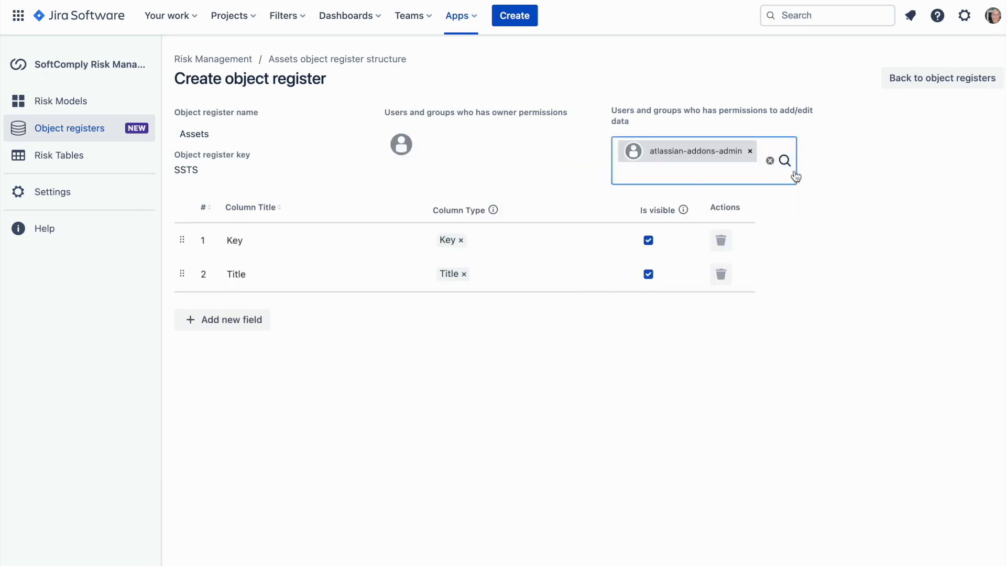
left_click(823, 192)
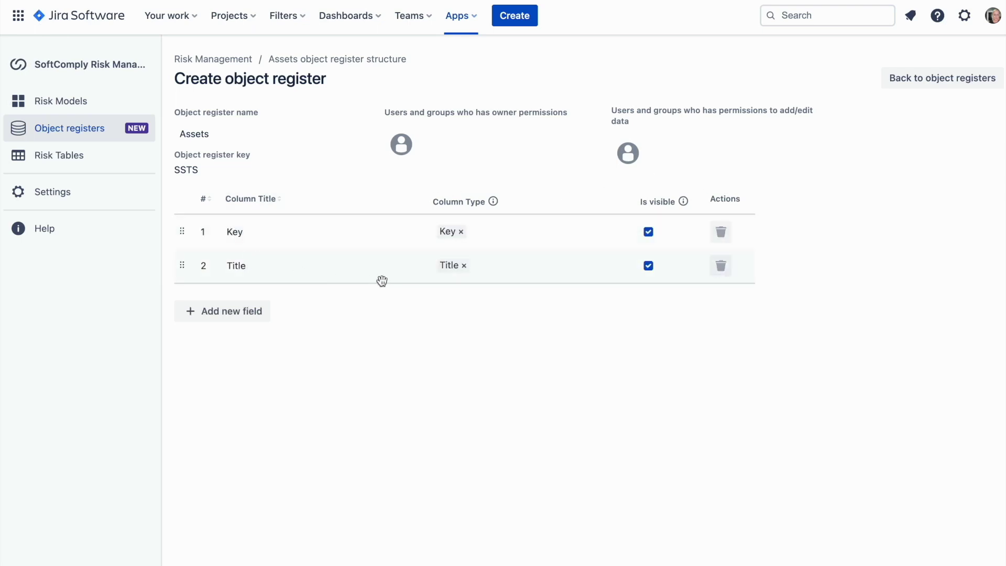
- Add a Long text column titled Description to the Assets register
left_click(233, 313)
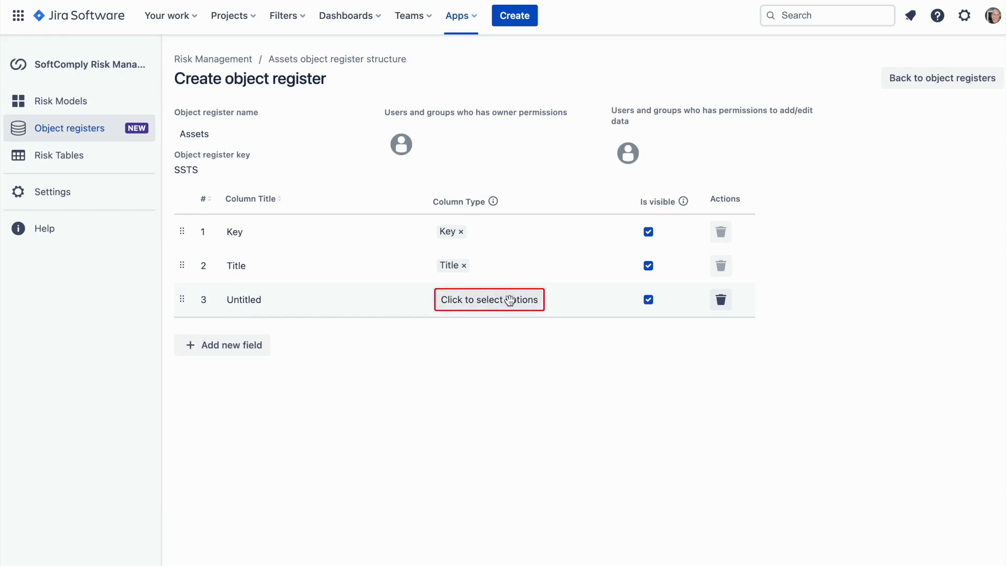
left_click(511, 302)
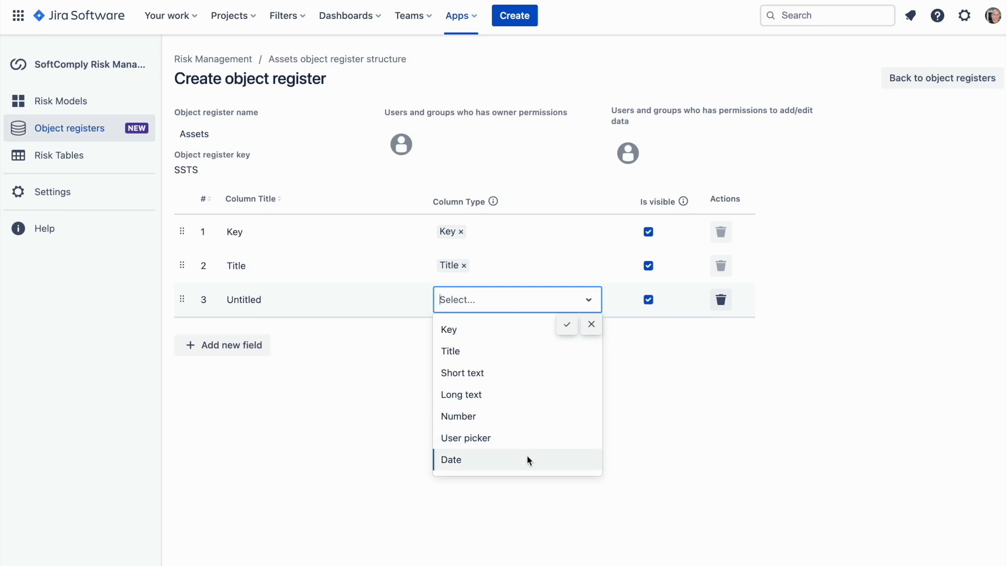
left_click(522, 400)
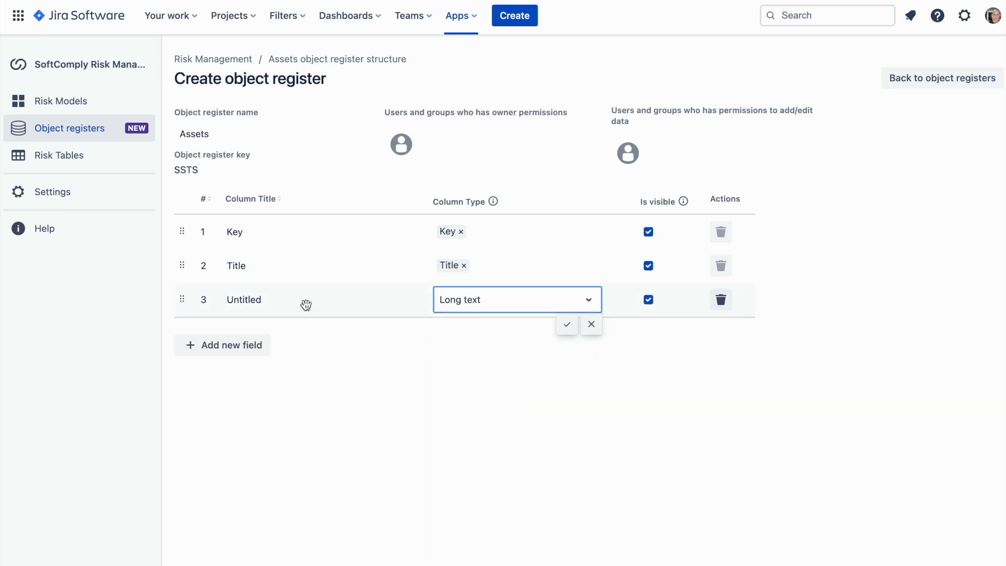
left_click(254, 301)
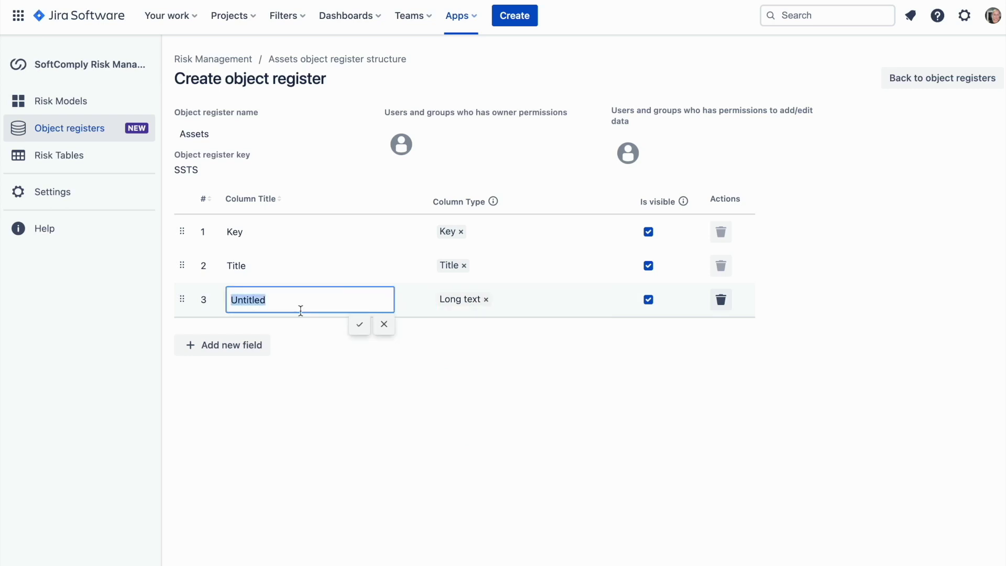
type("Descrip")
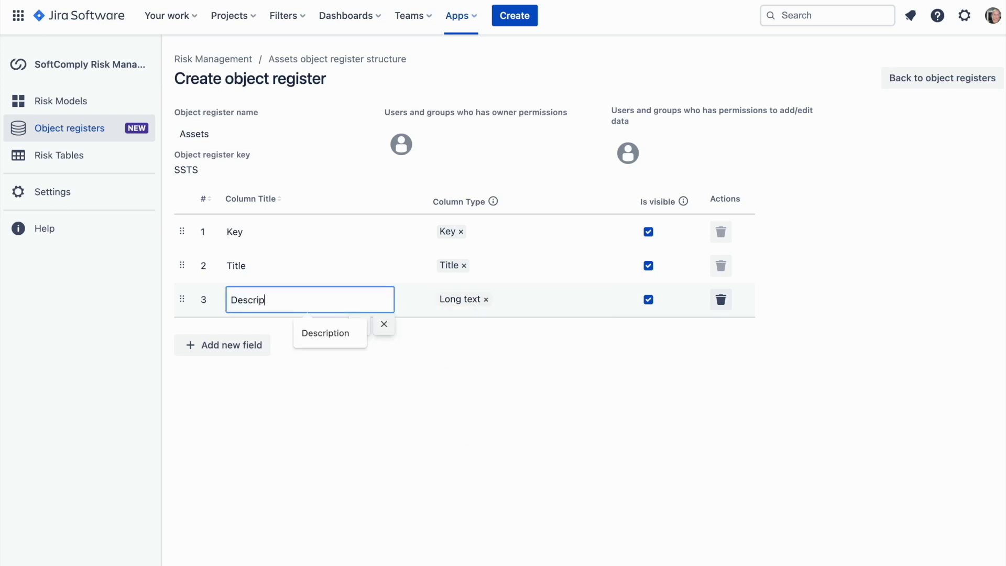
type("tion")
key("Return")
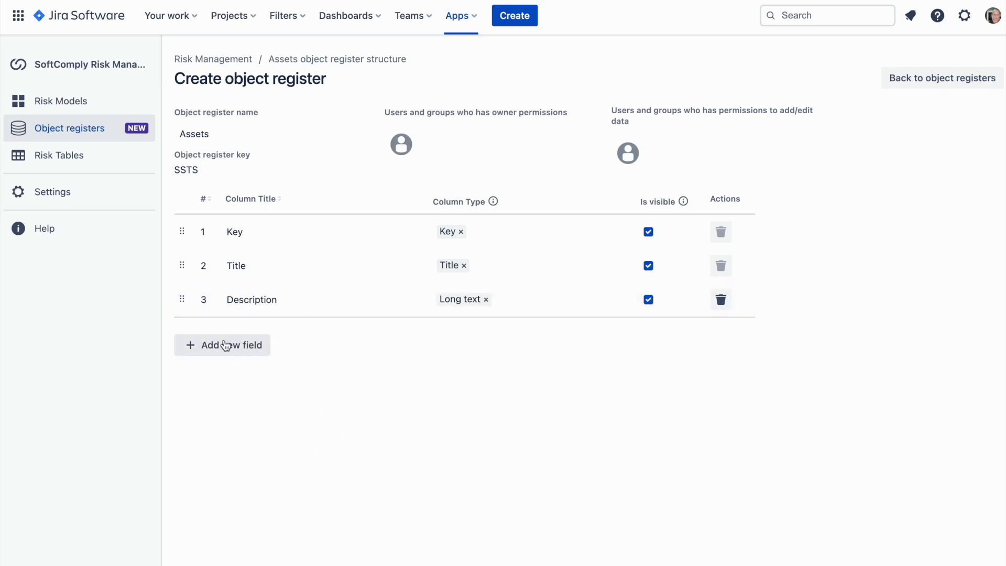
- Add a Number column titled Cost and make the Description column hidden
left_click(225, 345)
left_click(474, 337)
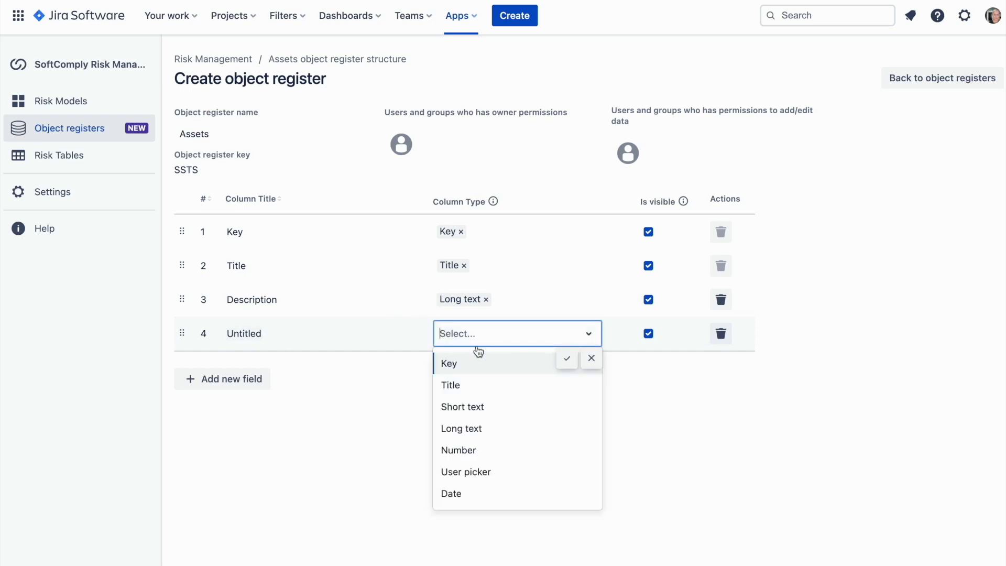
left_click(475, 451)
left_click(225, 333)
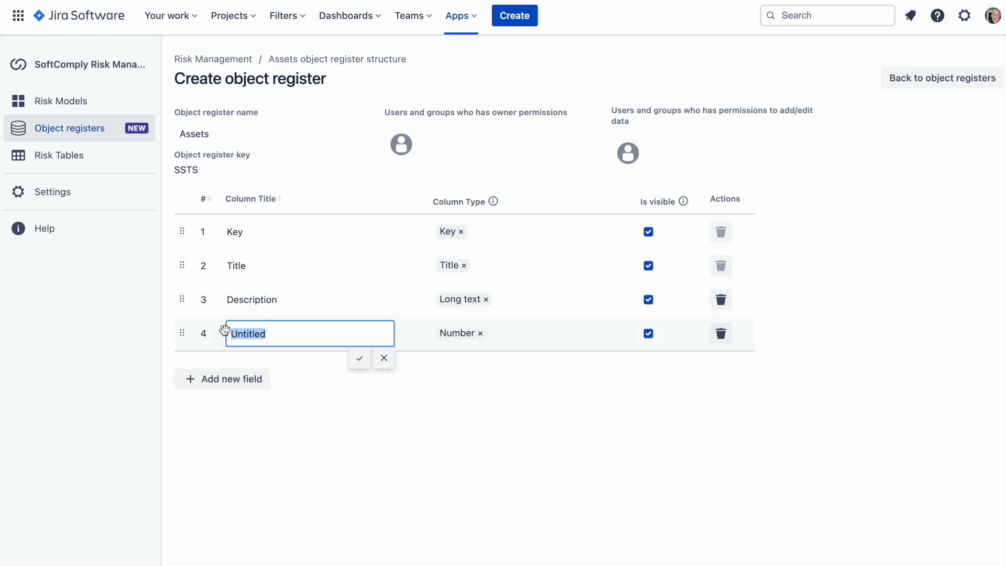
type("Cost")
key("Return")
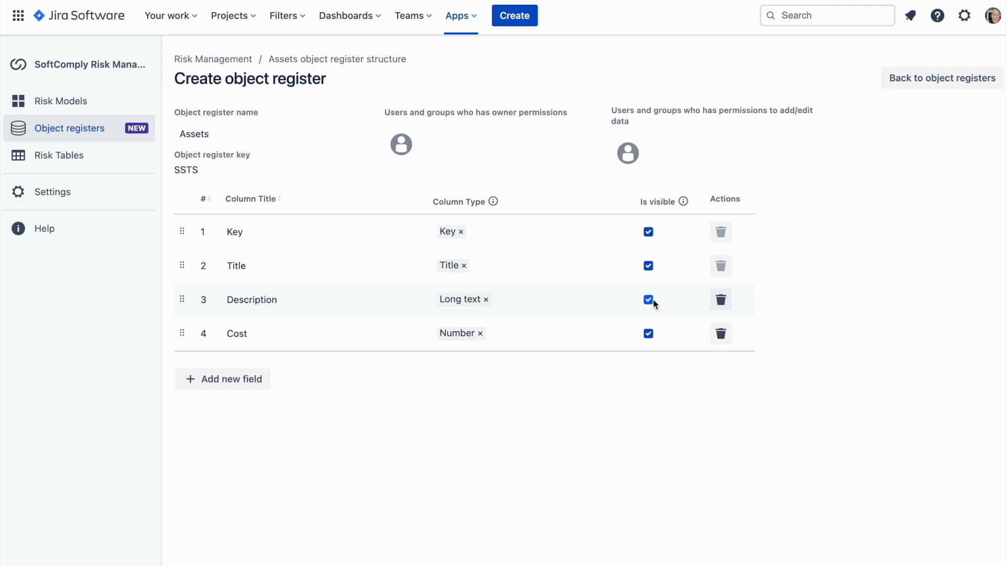
left_click(649, 299)
- Toggle the Cost column's visibility and open the Assets register's data
left_click(649, 333)
left_click(942, 78)
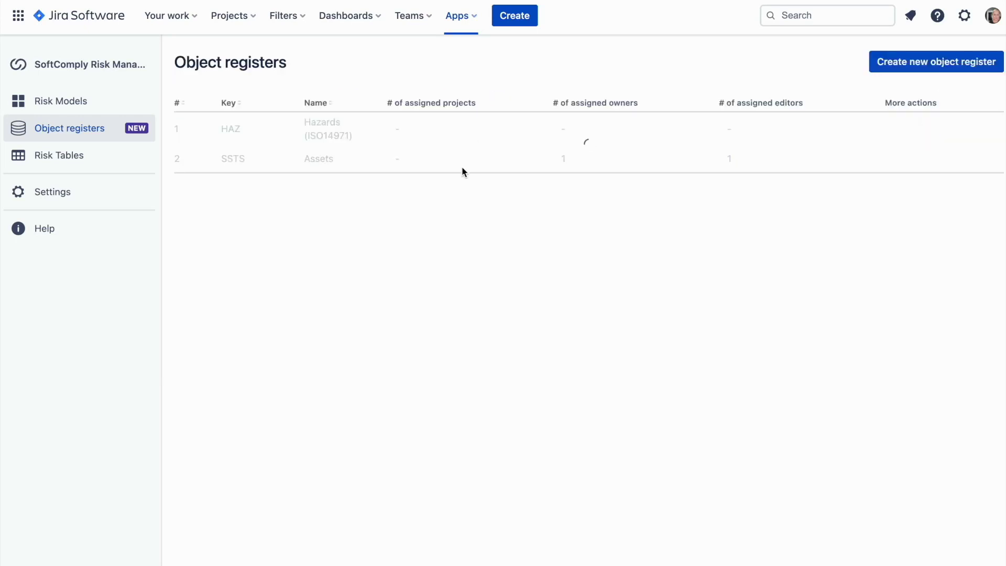
left_click(319, 160)
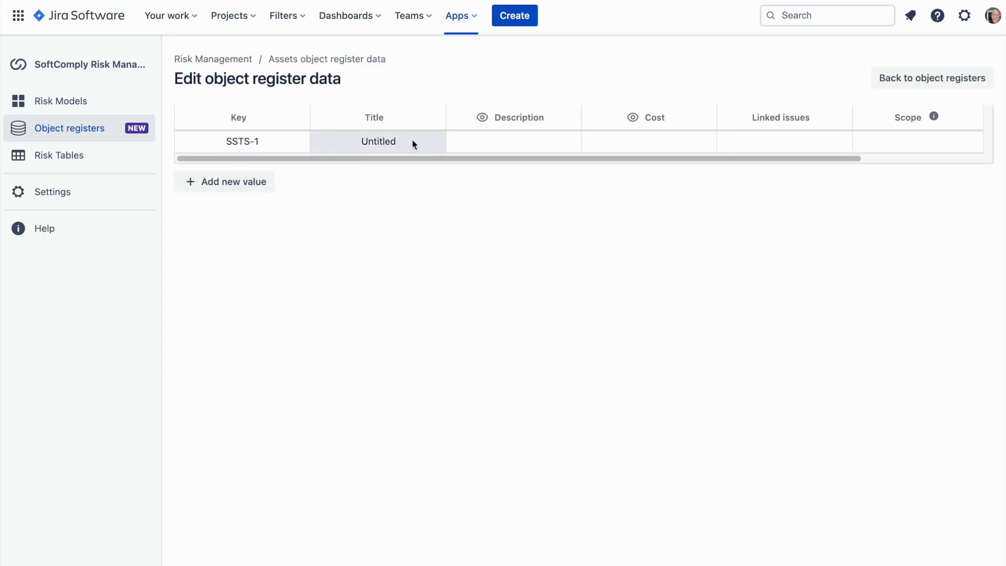
- Fill the first row as Asset 1 with description 'Longer description' and cost 5000
left_click(412, 139)
type("Asset ")
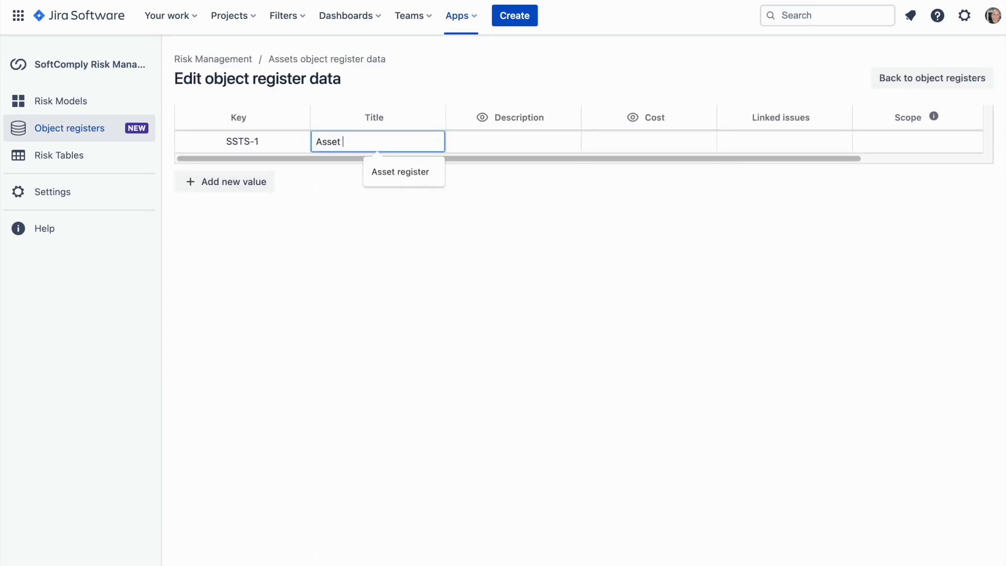
type("1")
key("Return")
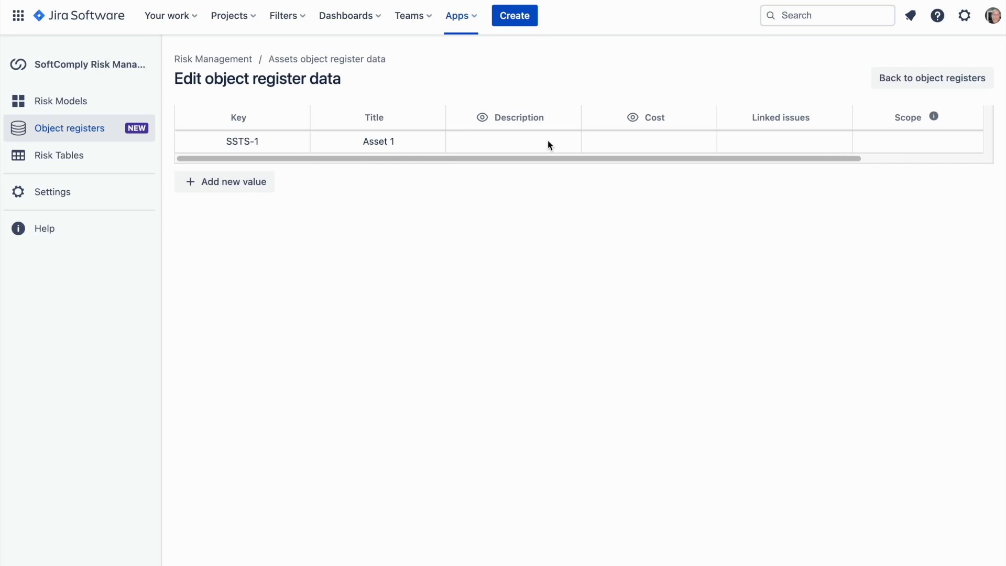
left_click(529, 141)
type("L")
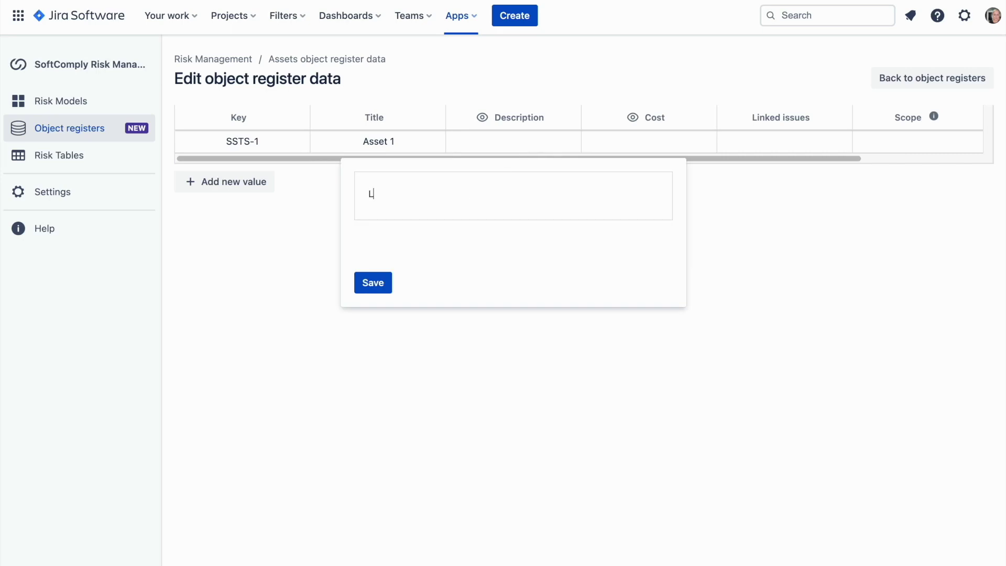
type("onger description")
key("Return")
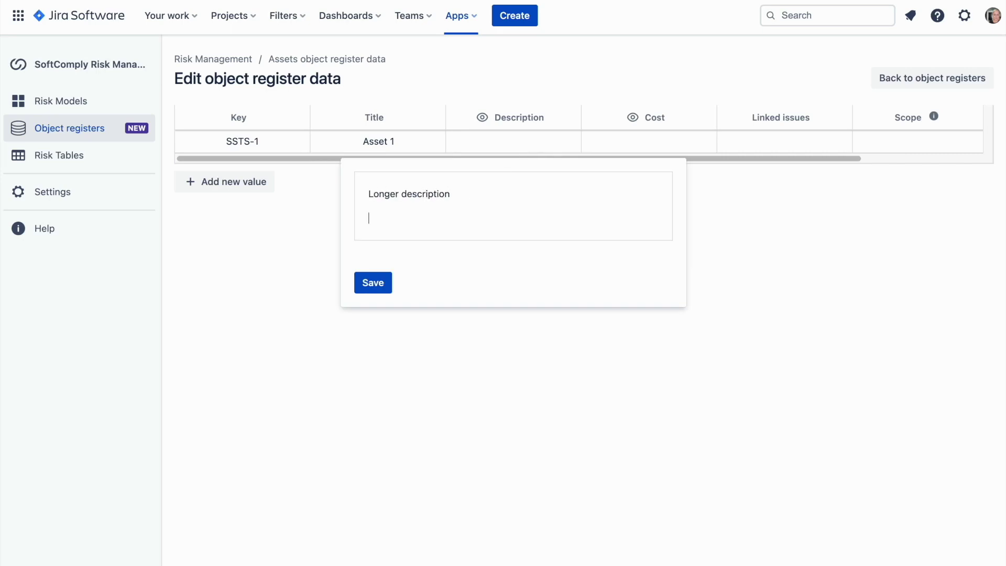
left_click(385, 278)
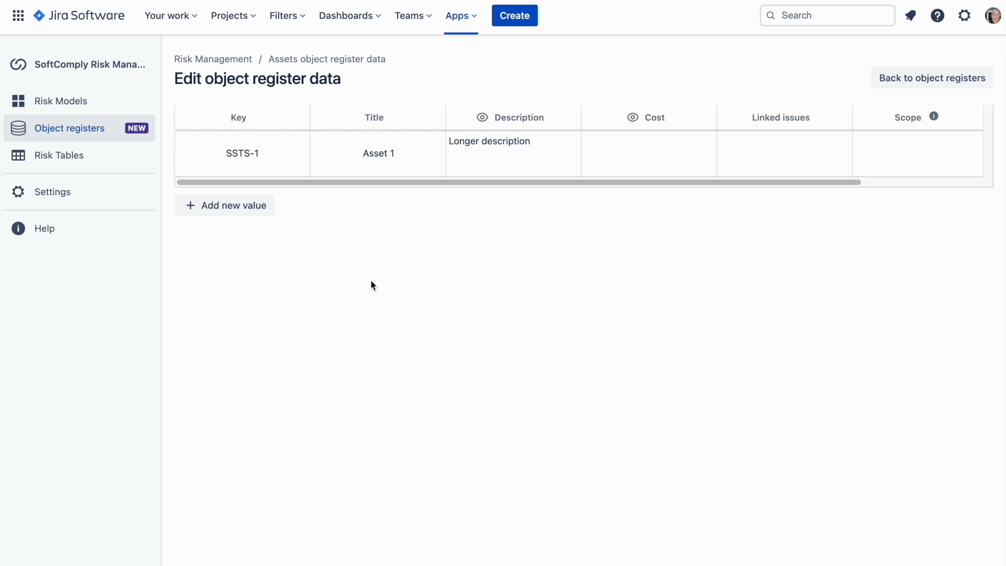
left_click(633, 152)
type("5000")
key("Return")
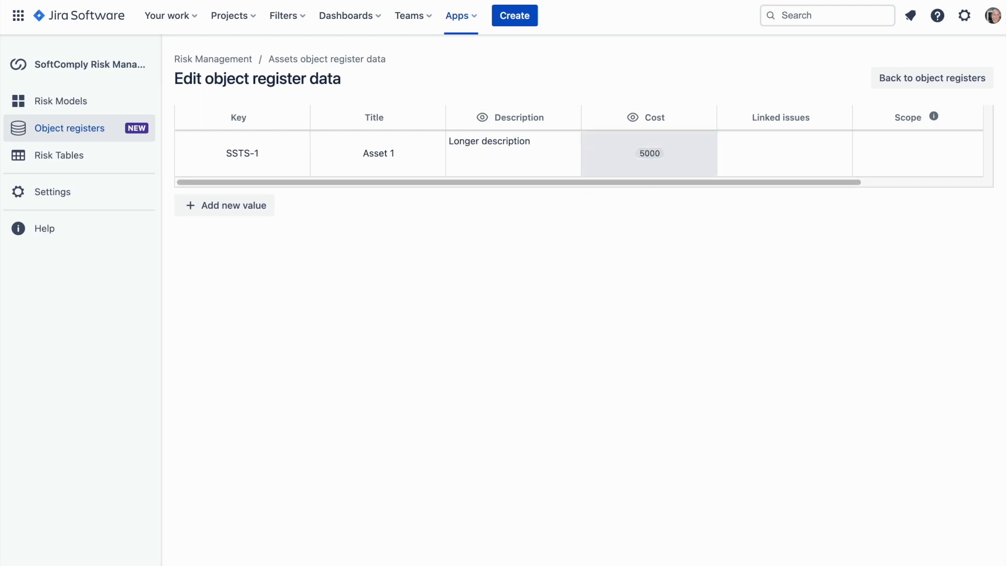
- Add Asset 2 with the same longer description and cost 1000, plus a third row
scroll(292, 176, "right", 5)
left_click(232, 209)
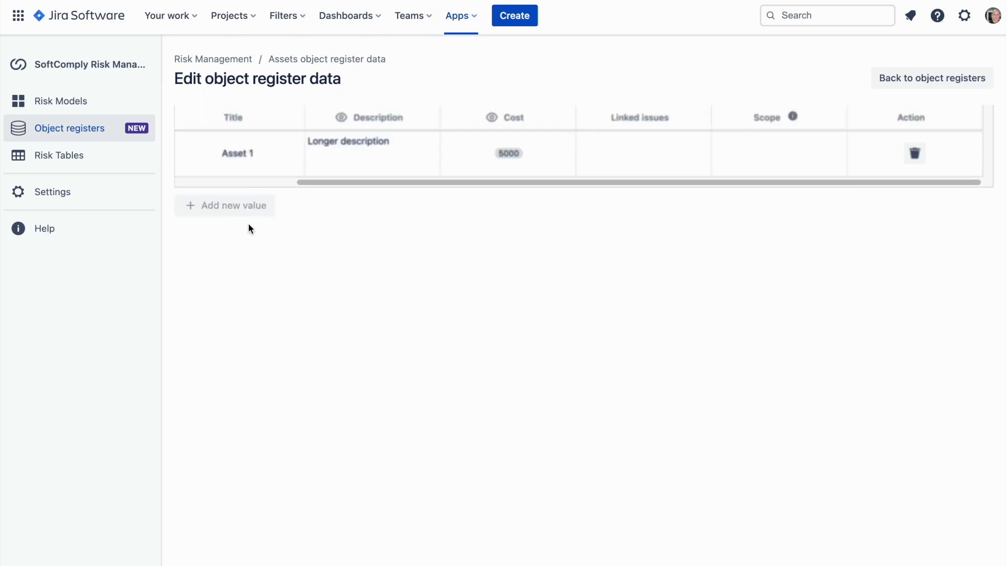
left_click(250, 188)
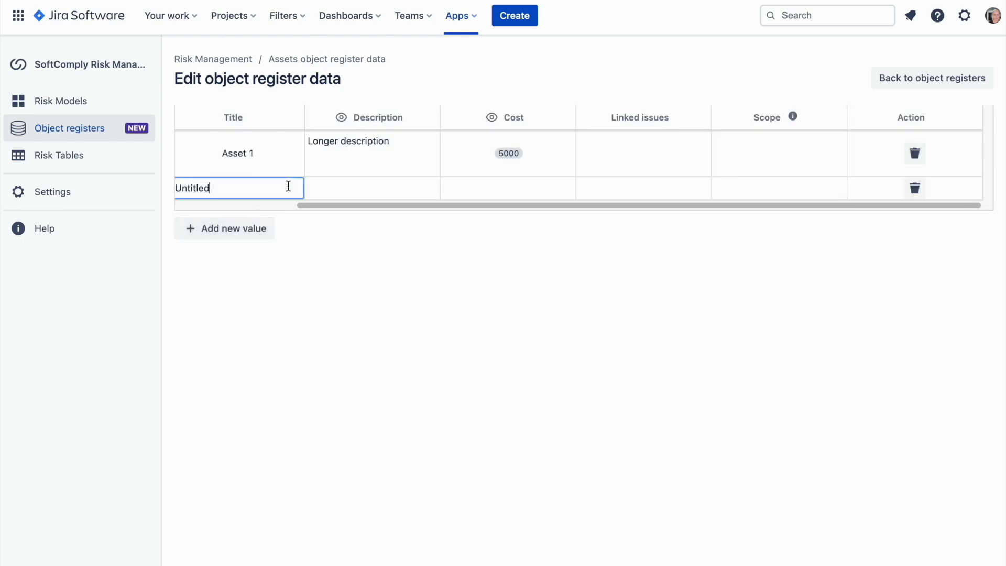
left_click_drag(287, 186, 186, 188)
left_click(345, 187)
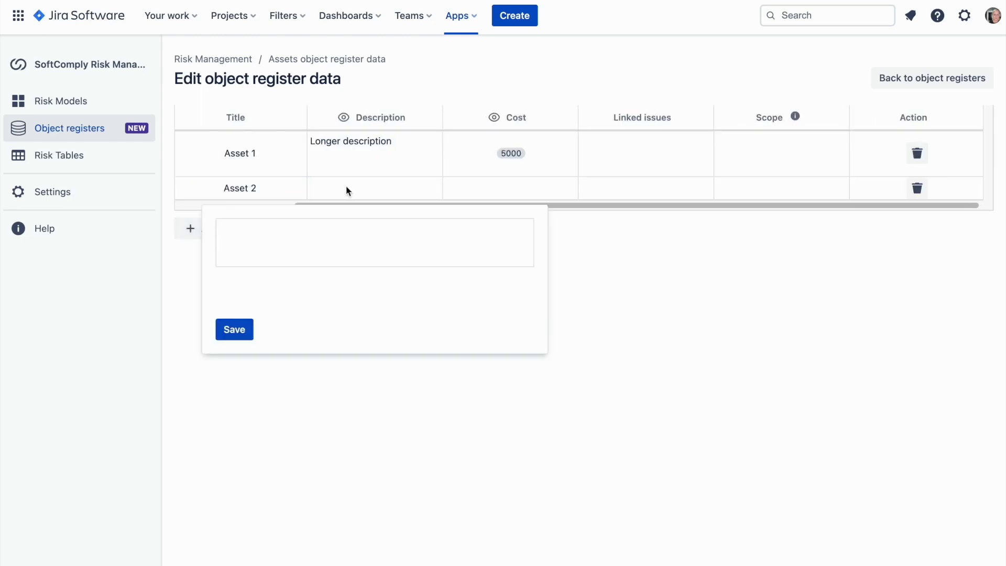
left_click(315, 245)
type("Longer description")
left_click(232, 329)
left_click(498, 184)
type("1000")
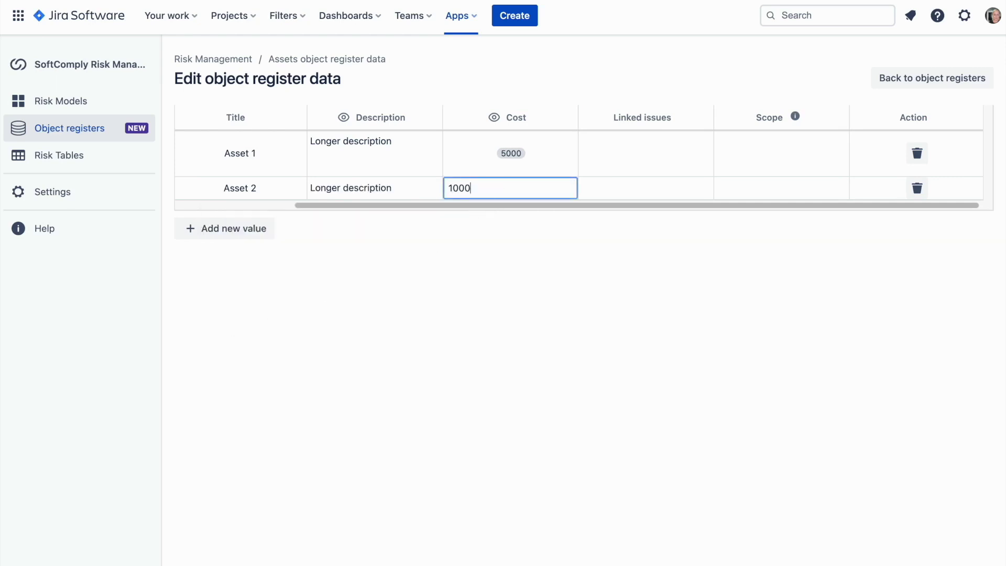
key("Return")
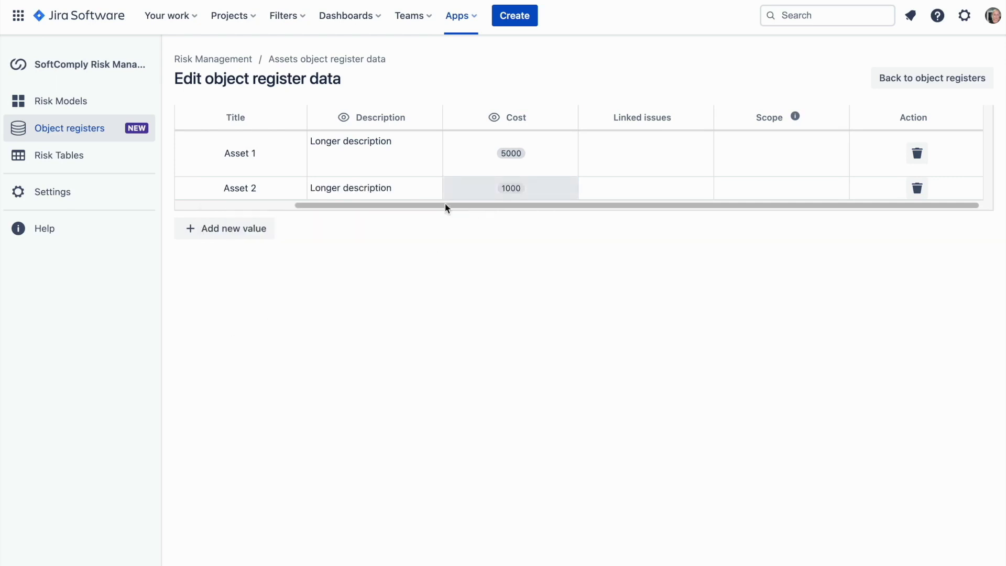
left_click(223, 236)
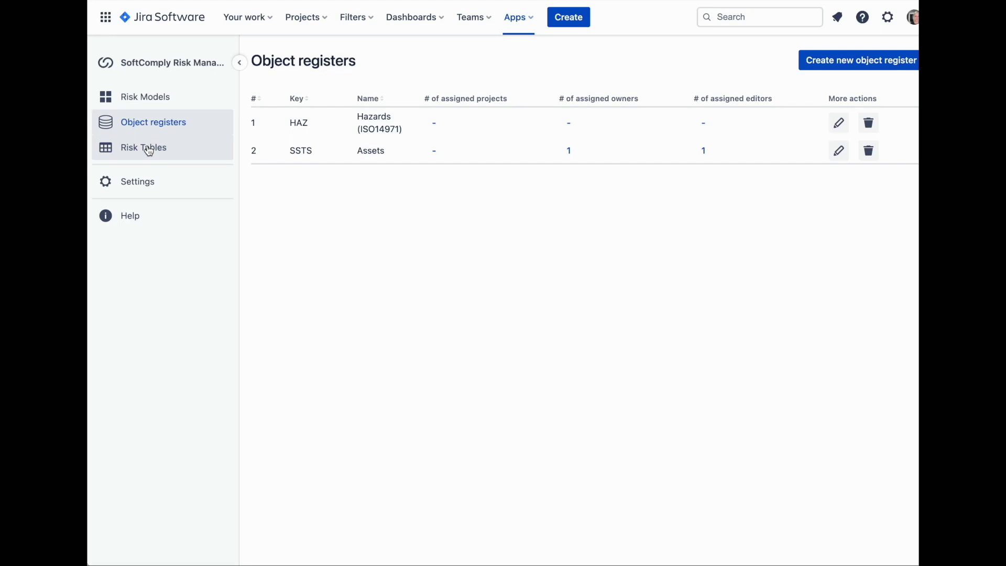
- Add a new column to My Risk Table's template mapped to the Assets (SSTS) field
left_click(151, 150)
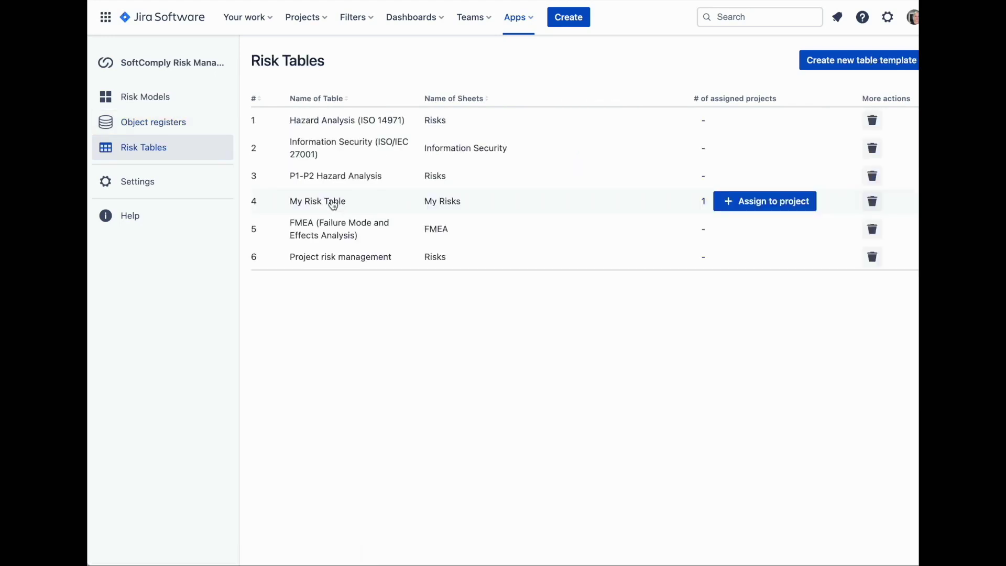
left_click(333, 204)
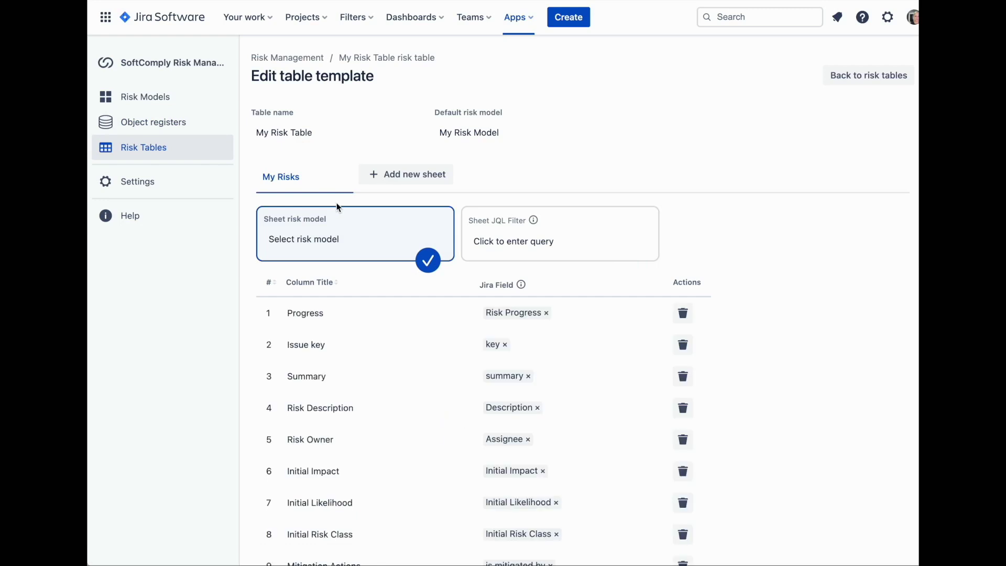
scroll(388, 390, "down", 5)
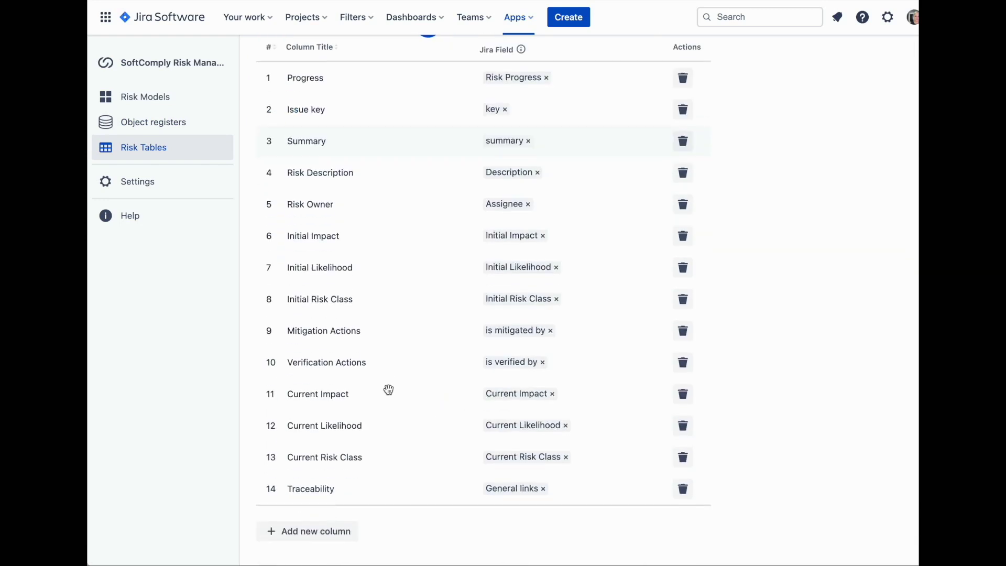
left_click(314, 537)
left_click(543, 520)
scroll(574, 505, "down", 3)
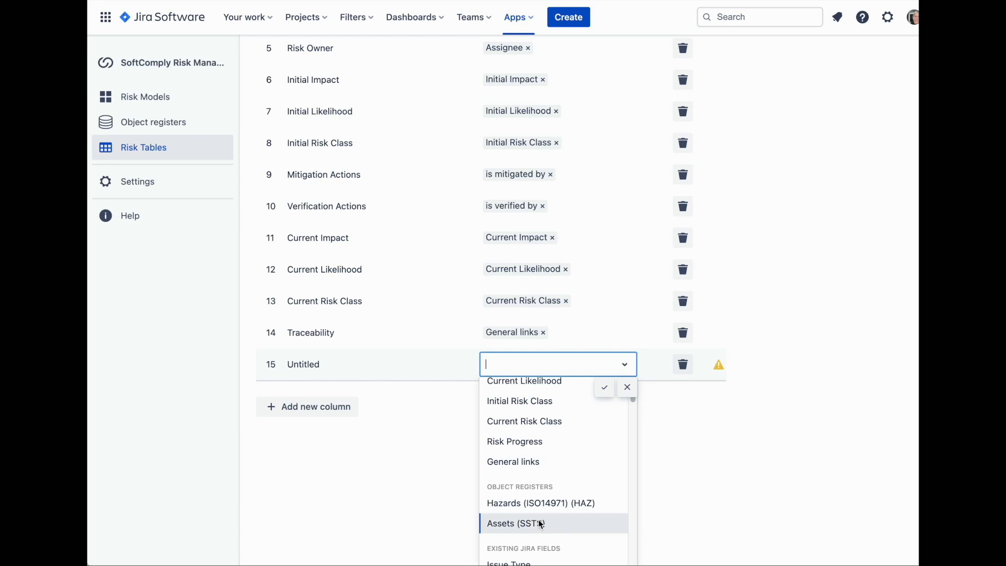
left_click(539, 523)
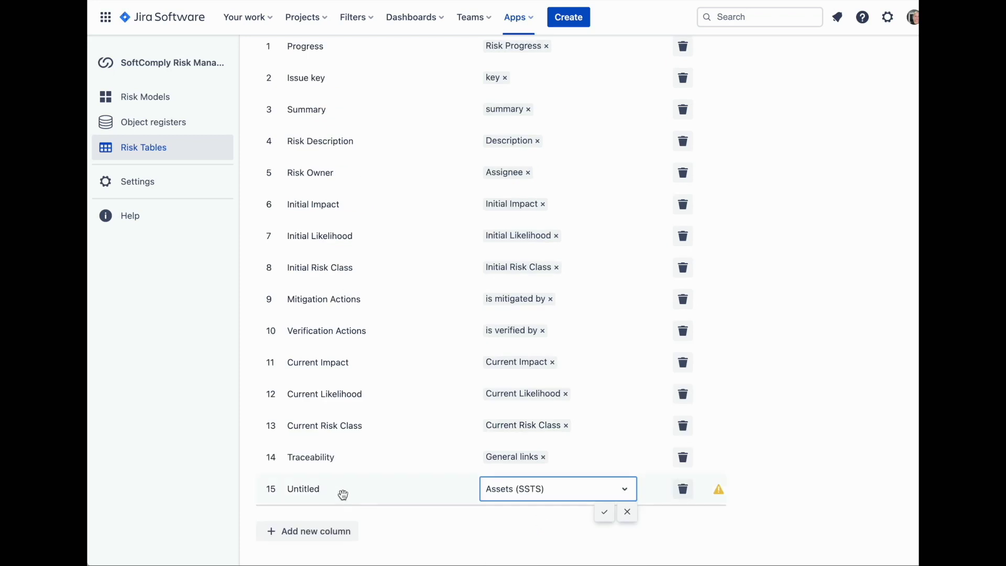
- Title the new column Assets and move it to position 5
left_click(315, 492)
double_click(316, 491)
type("Assets")
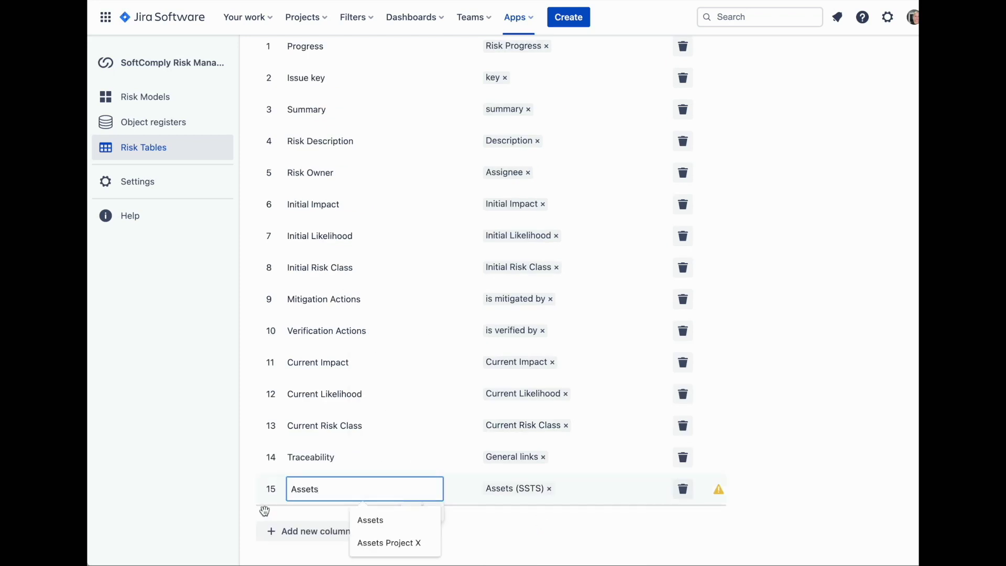
key("Return")
left_click_drag(272, 493, 723, 450)
mouse_move(722, 449)
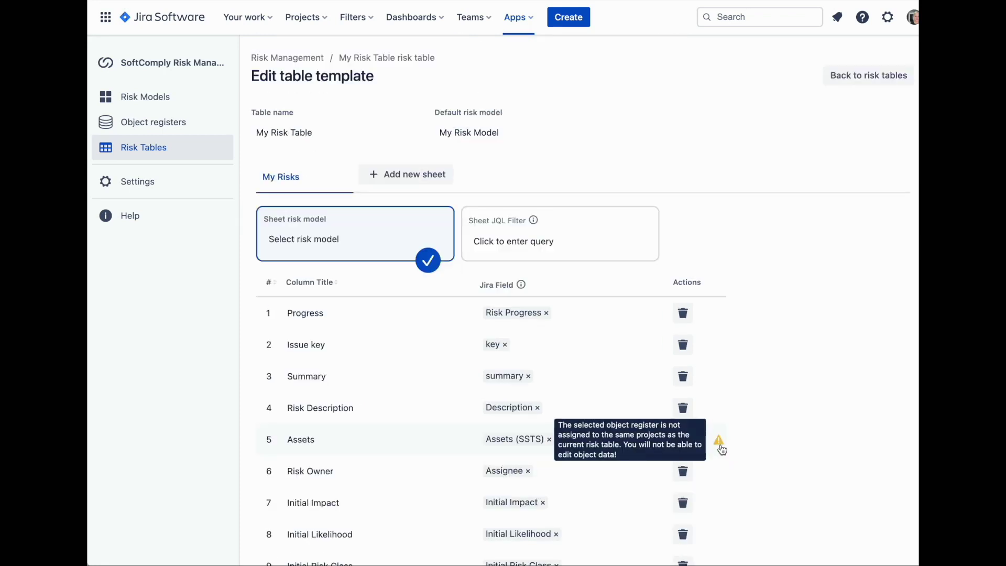
left_click(133, 125)
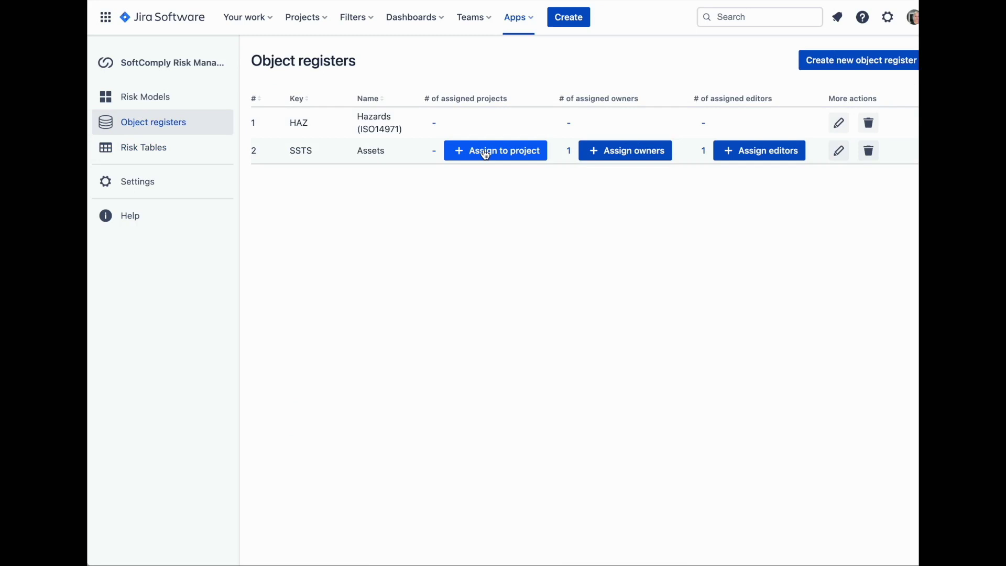
- Assign the Assets (SSTS) register to My Risk Project
left_click(487, 153)
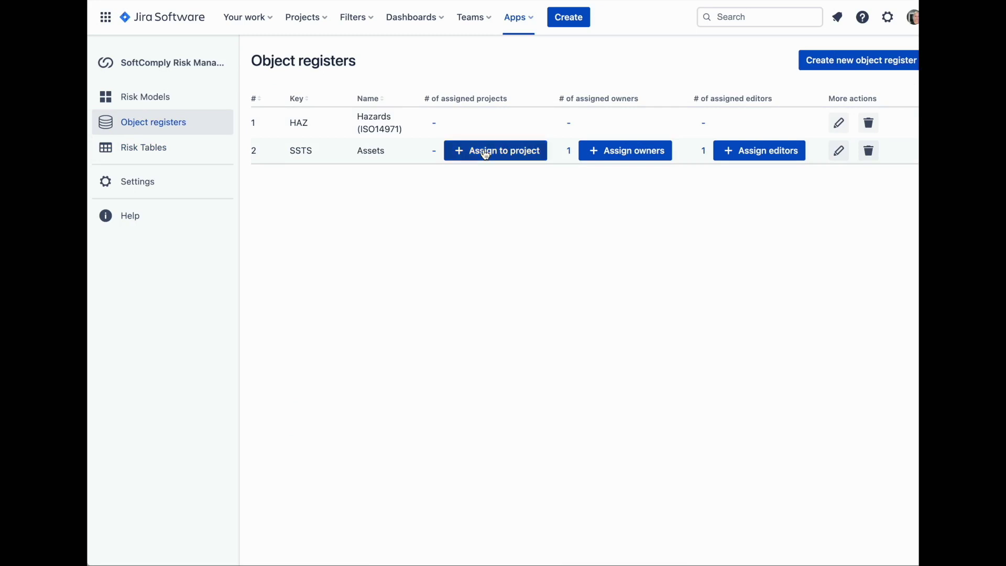
left_click(493, 150)
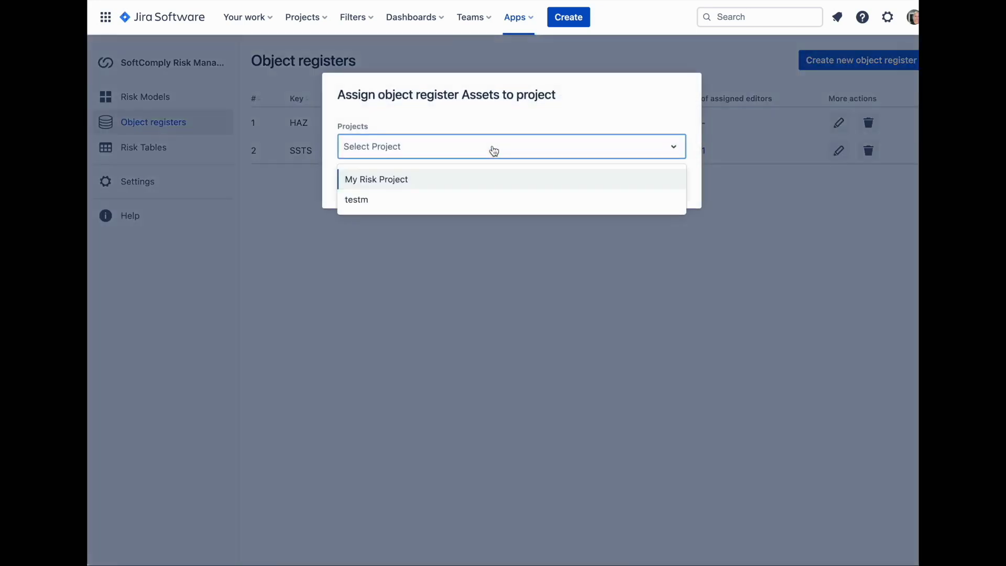
left_click(478, 181)
left_click(675, 188)
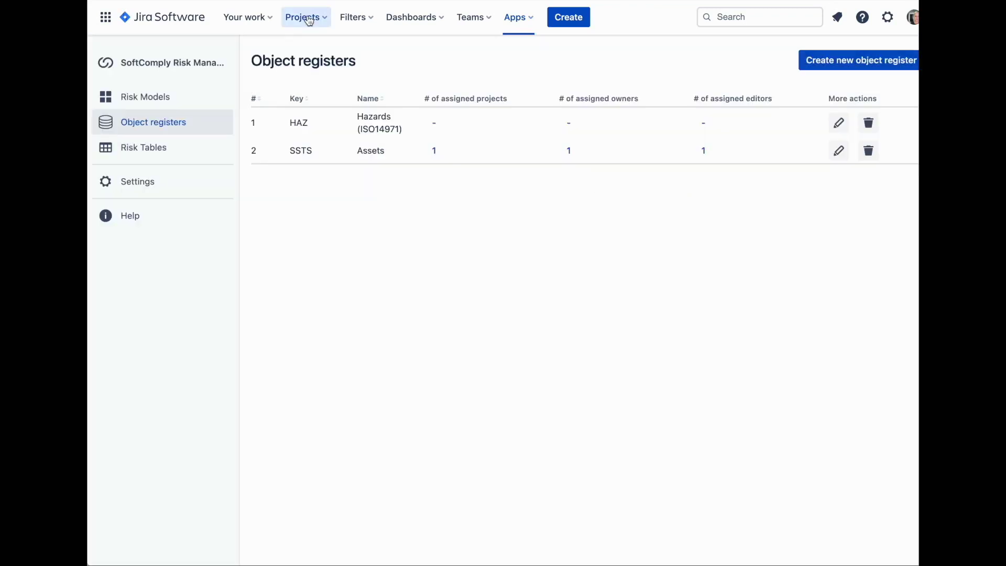
left_click(309, 20)
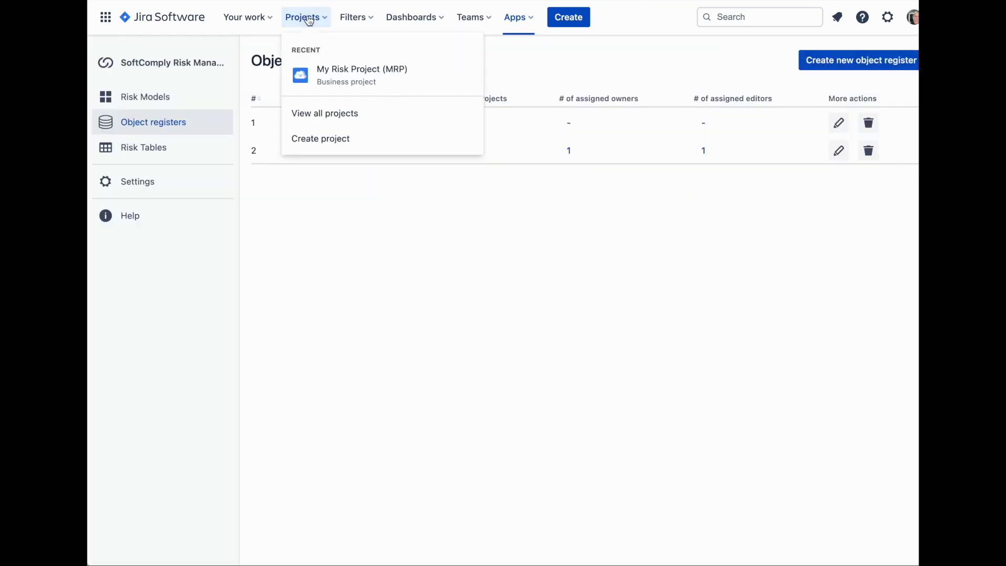
- In My Risk Project's risk table, add Risk 1 linked to Asset 1 and Risk 2 linked to Asset 2
left_click(326, 79)
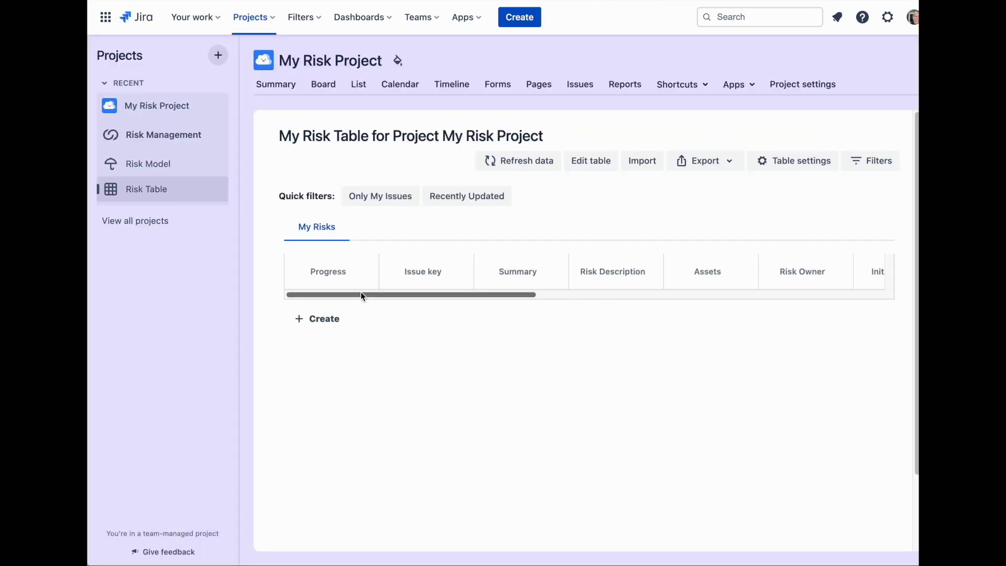
left_click(311, 328)
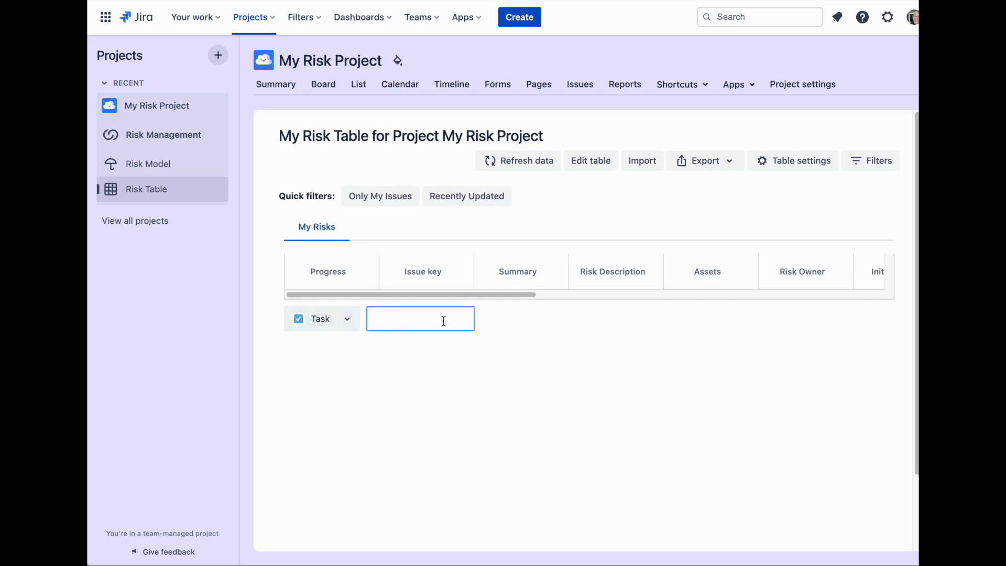
type("Risk")
key("Return")
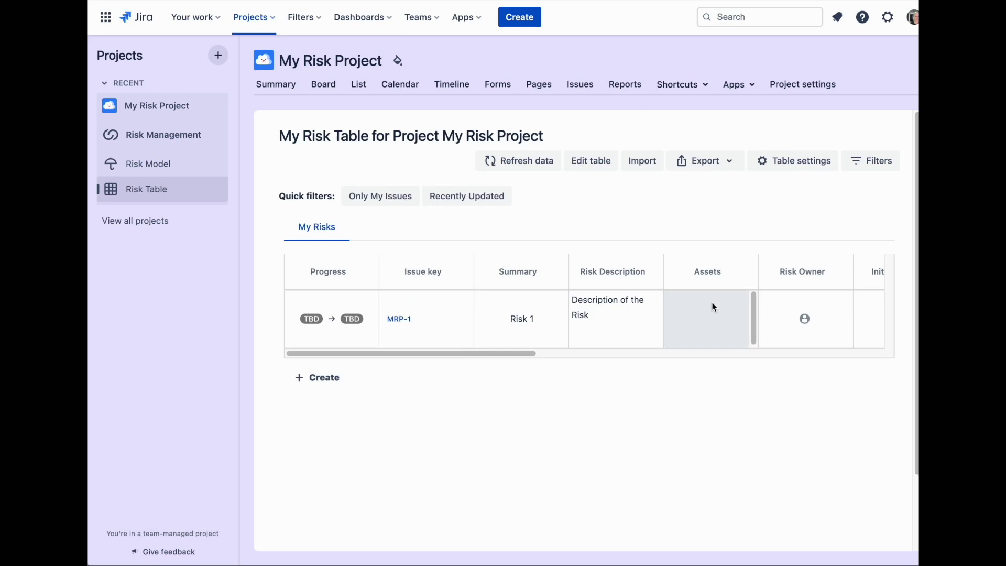
left_click(712, 303)
left_click(703, 329)
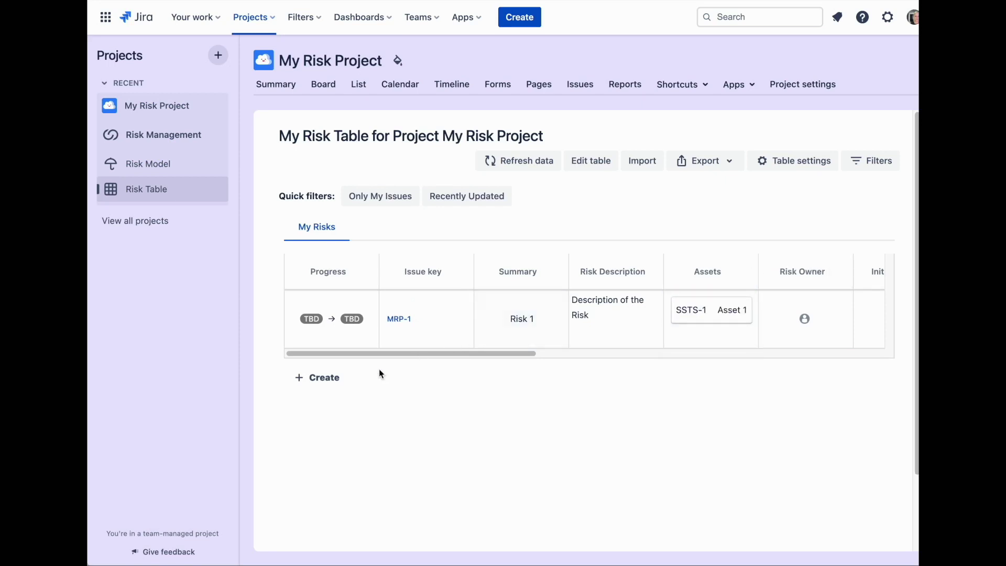
left_click(320, 379)
type("Risk")
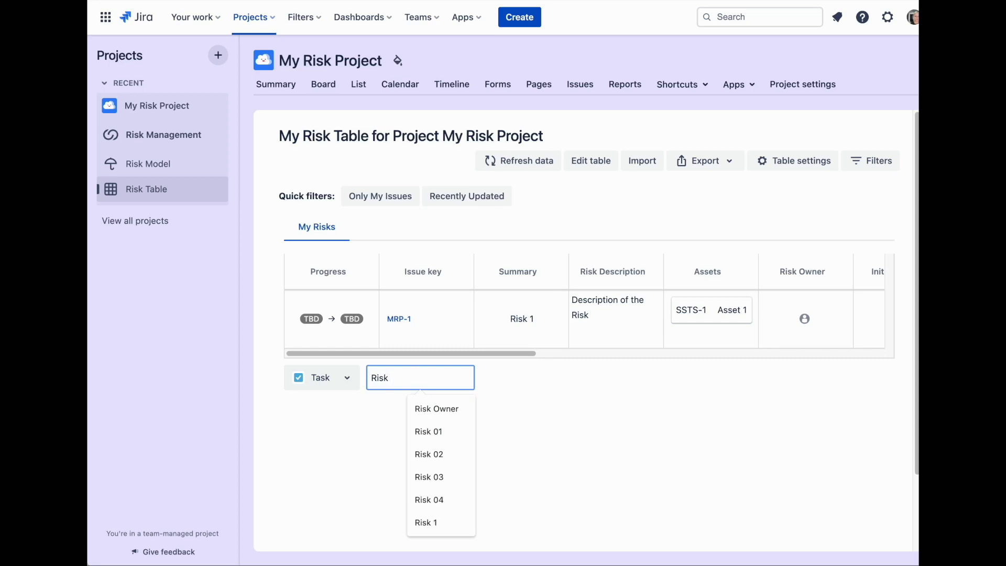
key("Return")
left_click(708, 361)
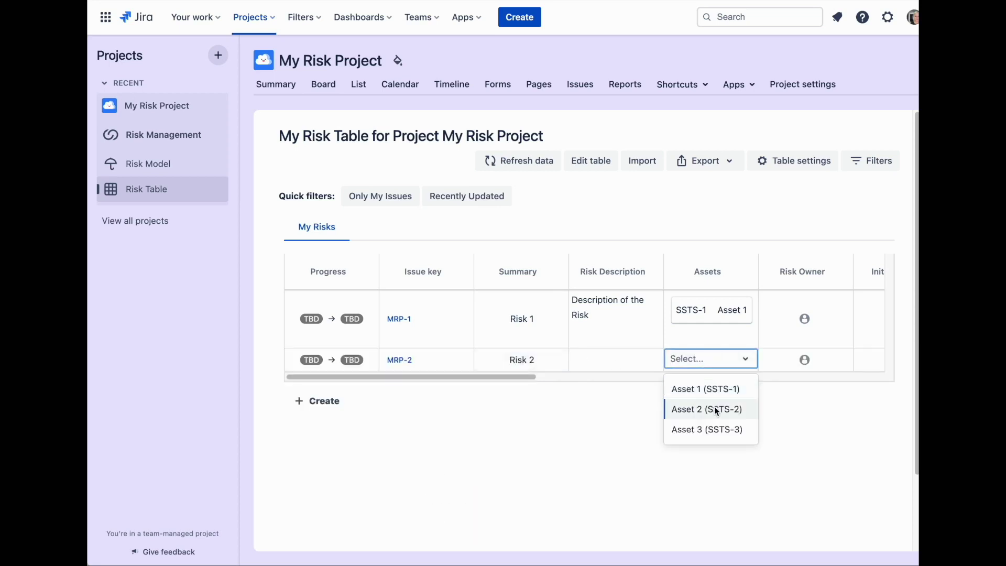
left_click(701, 407)
left_click_drag(480, 391, 568, 391)
- Rate Risk 1 impact 3 - Medium, likelihood 3 - Occasional; Risk 2 impact 5 - Critical, likelihood 4 - Likely
left_click(528, 318)
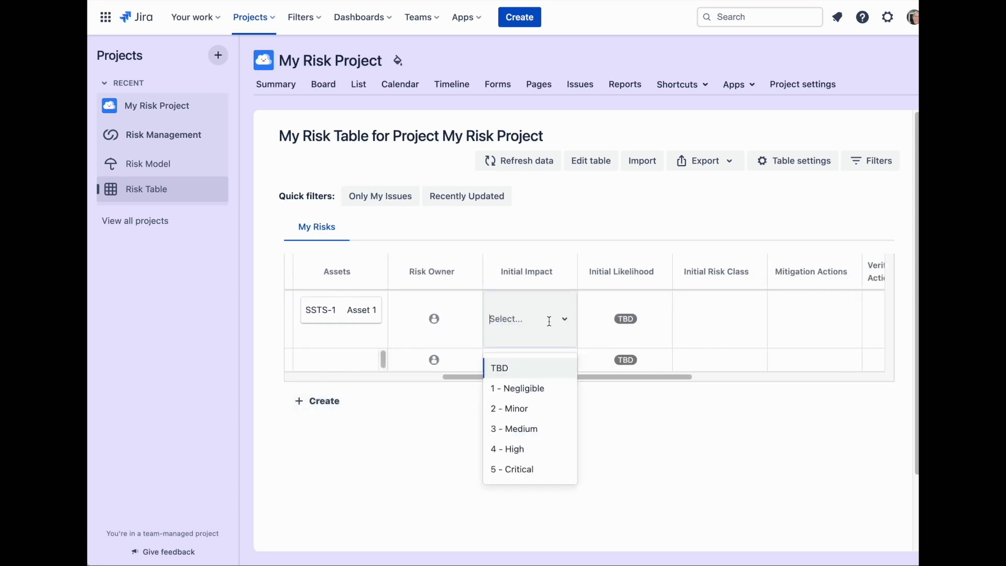
left_click(536, 437)
left_click(599, 330)
left_click(631, 426)
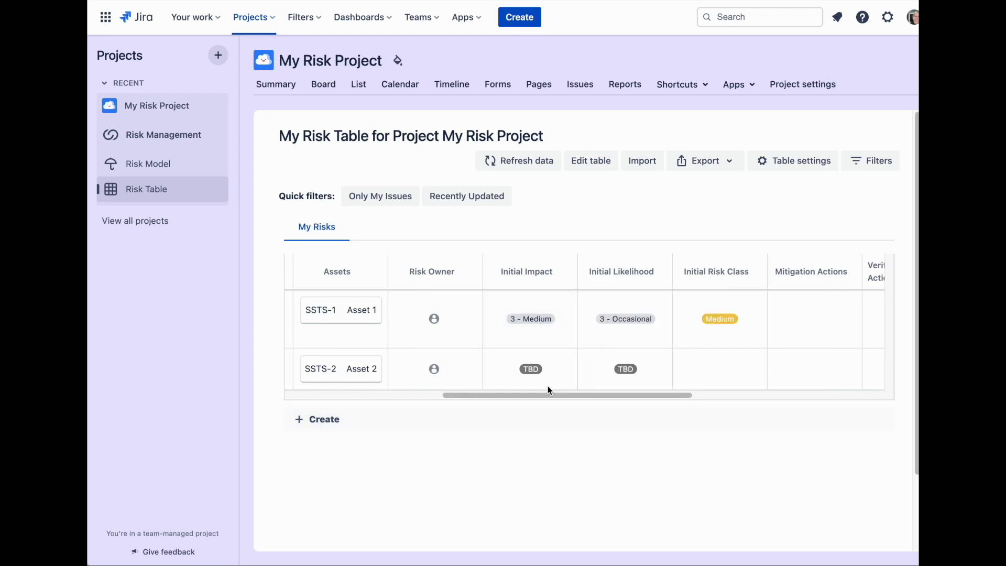
left_click(548, 386)
left_click(544, 511)
left_click(618, 369)
left_click(656, 491)
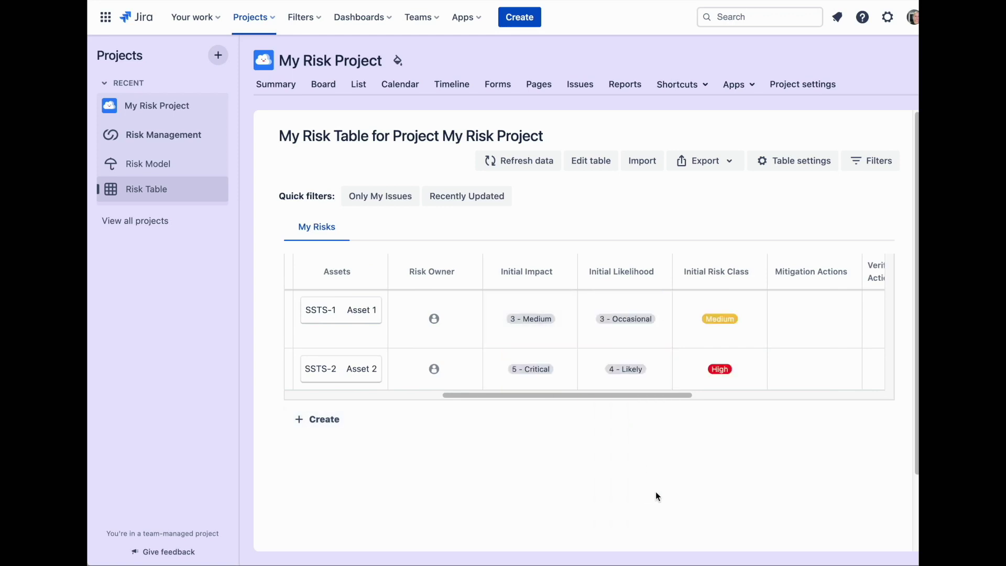
scroll(675, 396, "right", 4)
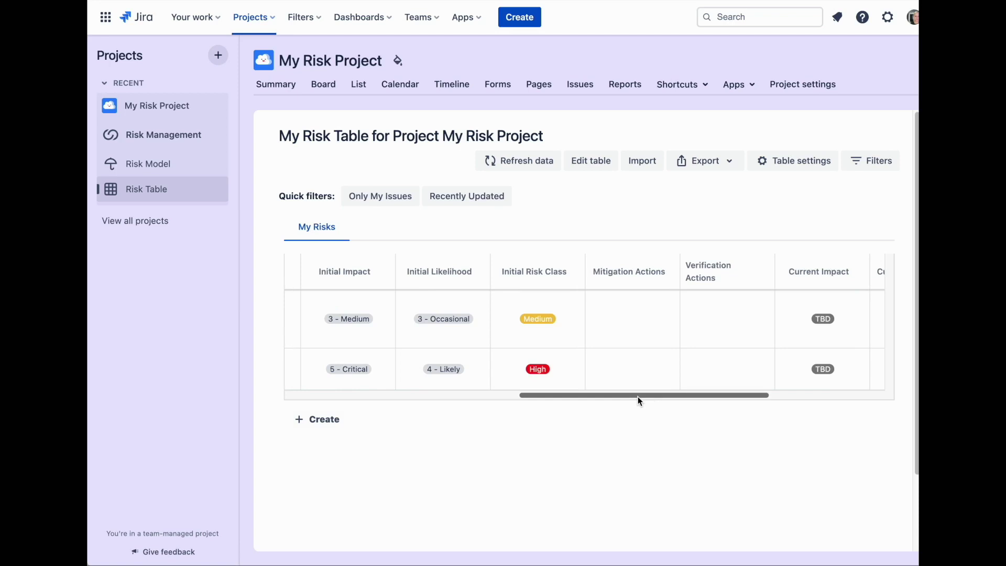
left_click_drag(637, 396, 391, 402)
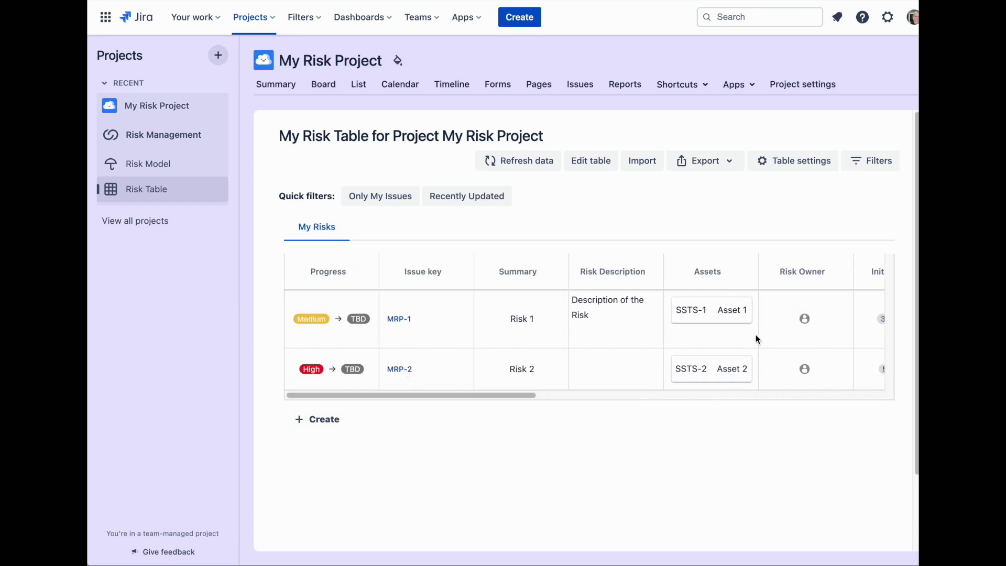
- In Risk Manager Plus, check the Assets register's assigned projects and open its data
left_click(466, 17)
left_click(466, 73)
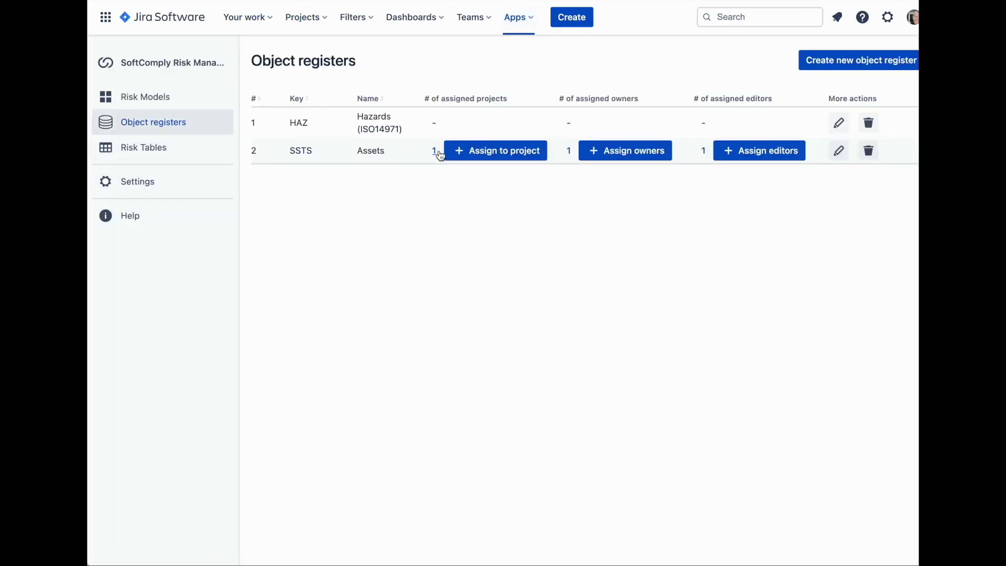
left_click(436, 151)
left_click(664, 199)
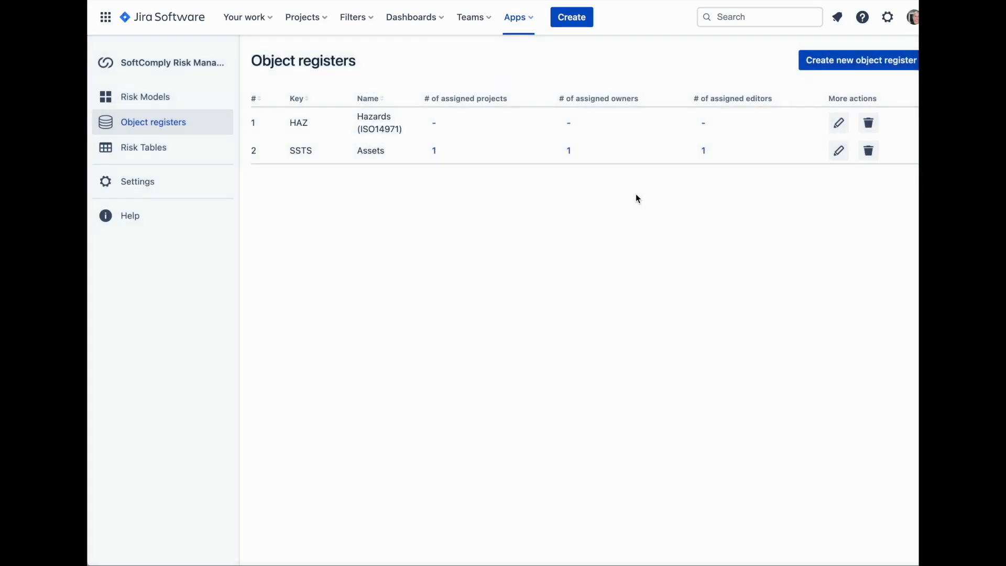
left_click(369, 152)
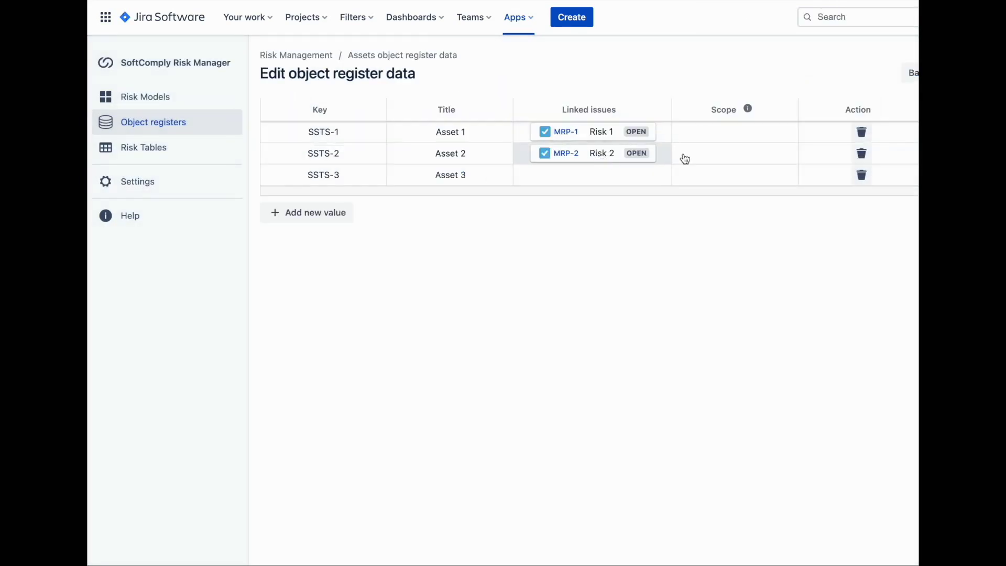
- Set Asset 3's scope to Hidden, leaving Asset 1's scope unchanged
left_click(735, 132)
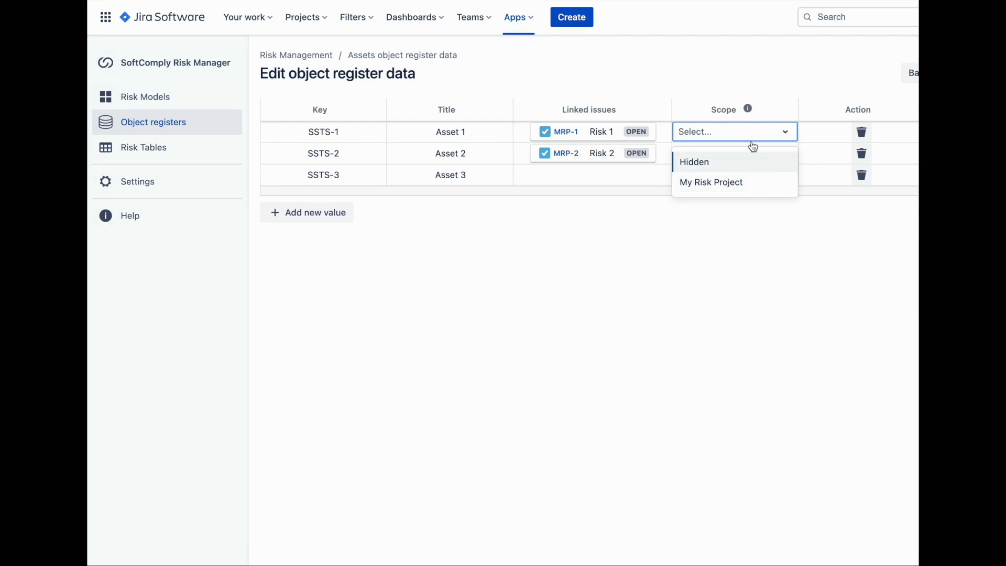
left_click(752, 135)
left_click(759, 169)
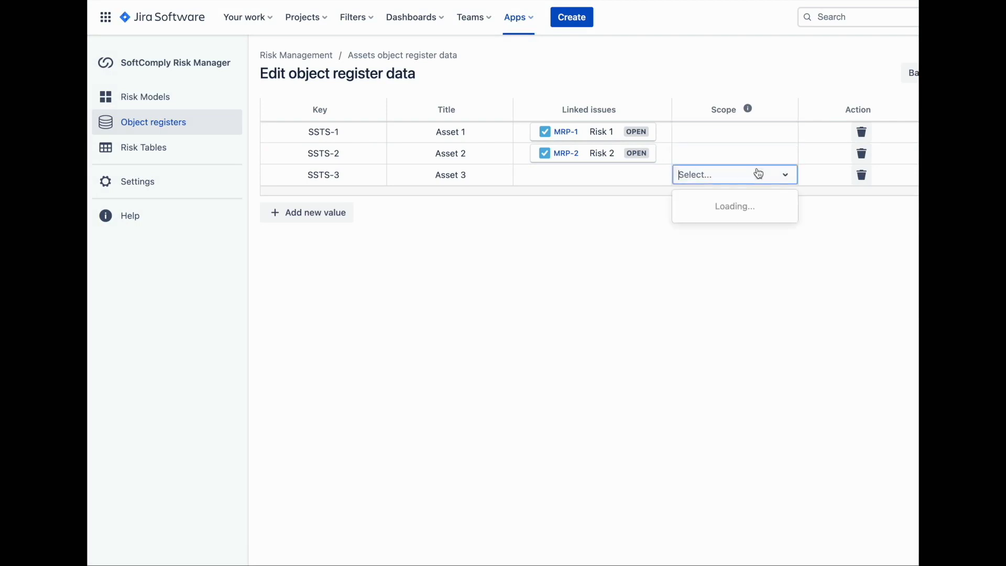
left_click(752, 205)
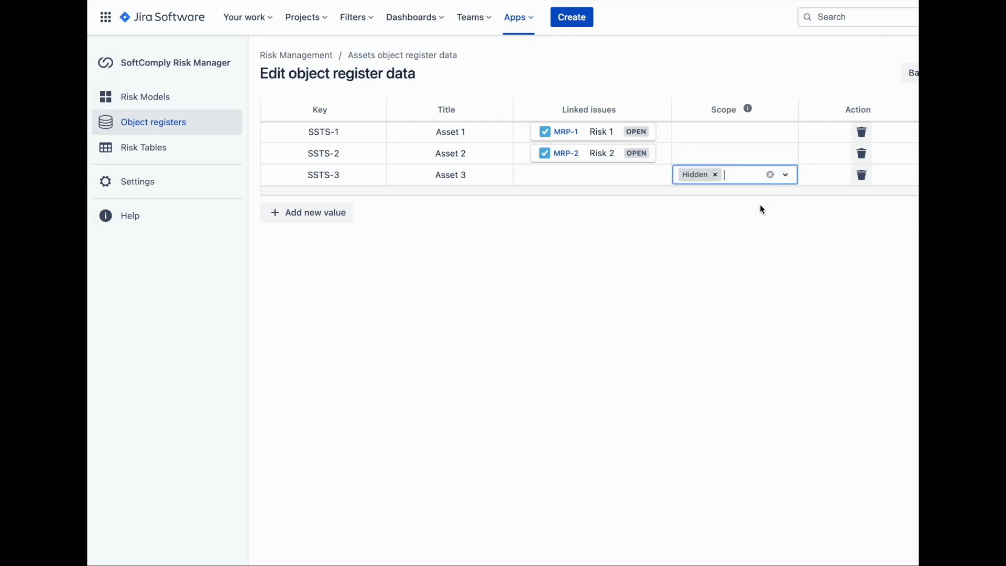